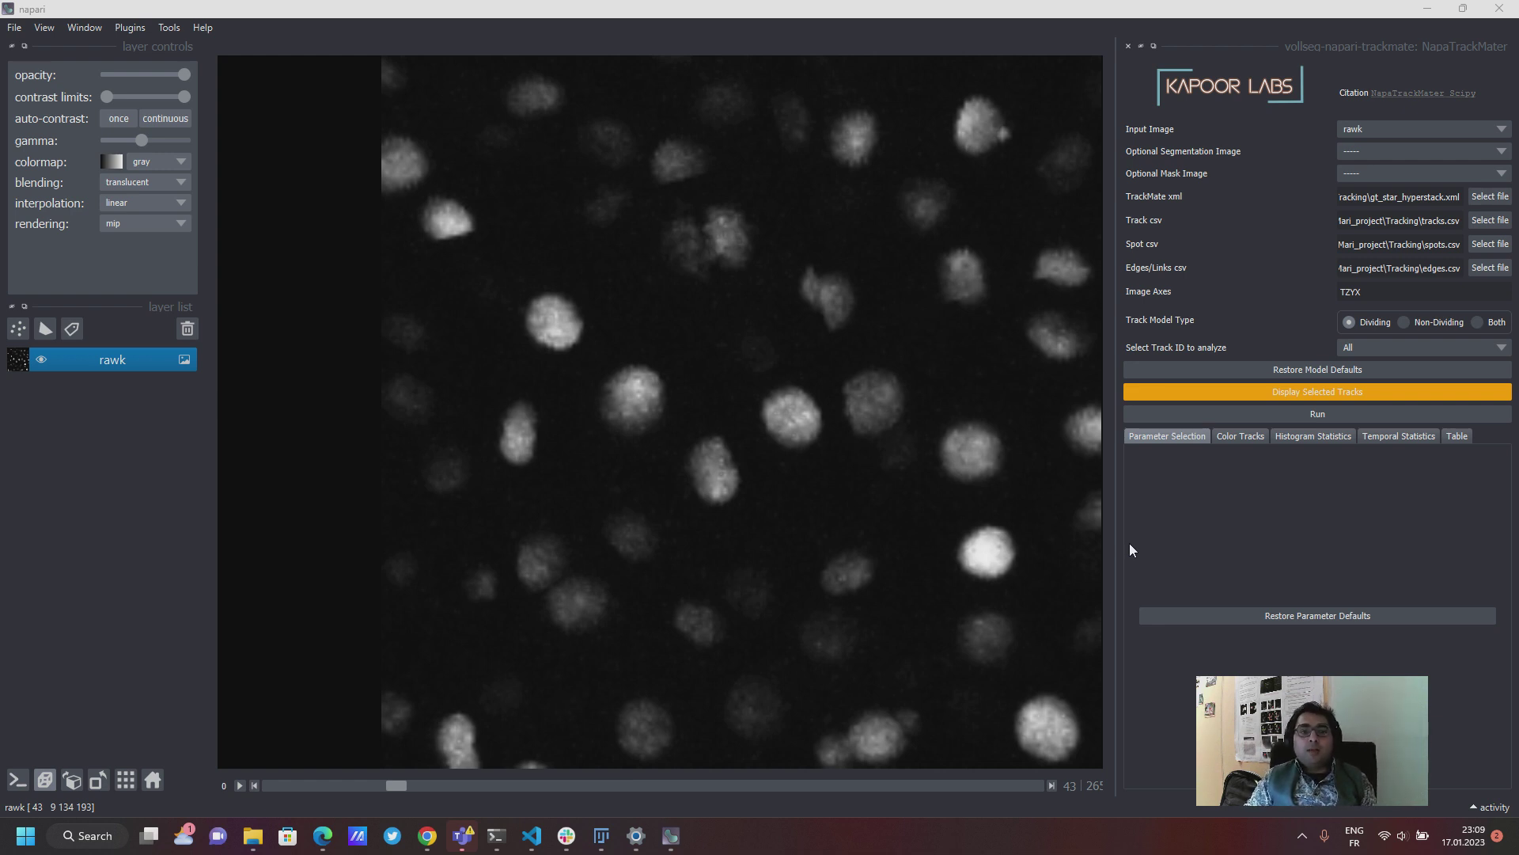
Open Histogram Statistics and view the Temporal Statistics speed-over-time plot for the tracks
left_click(1323, 438)
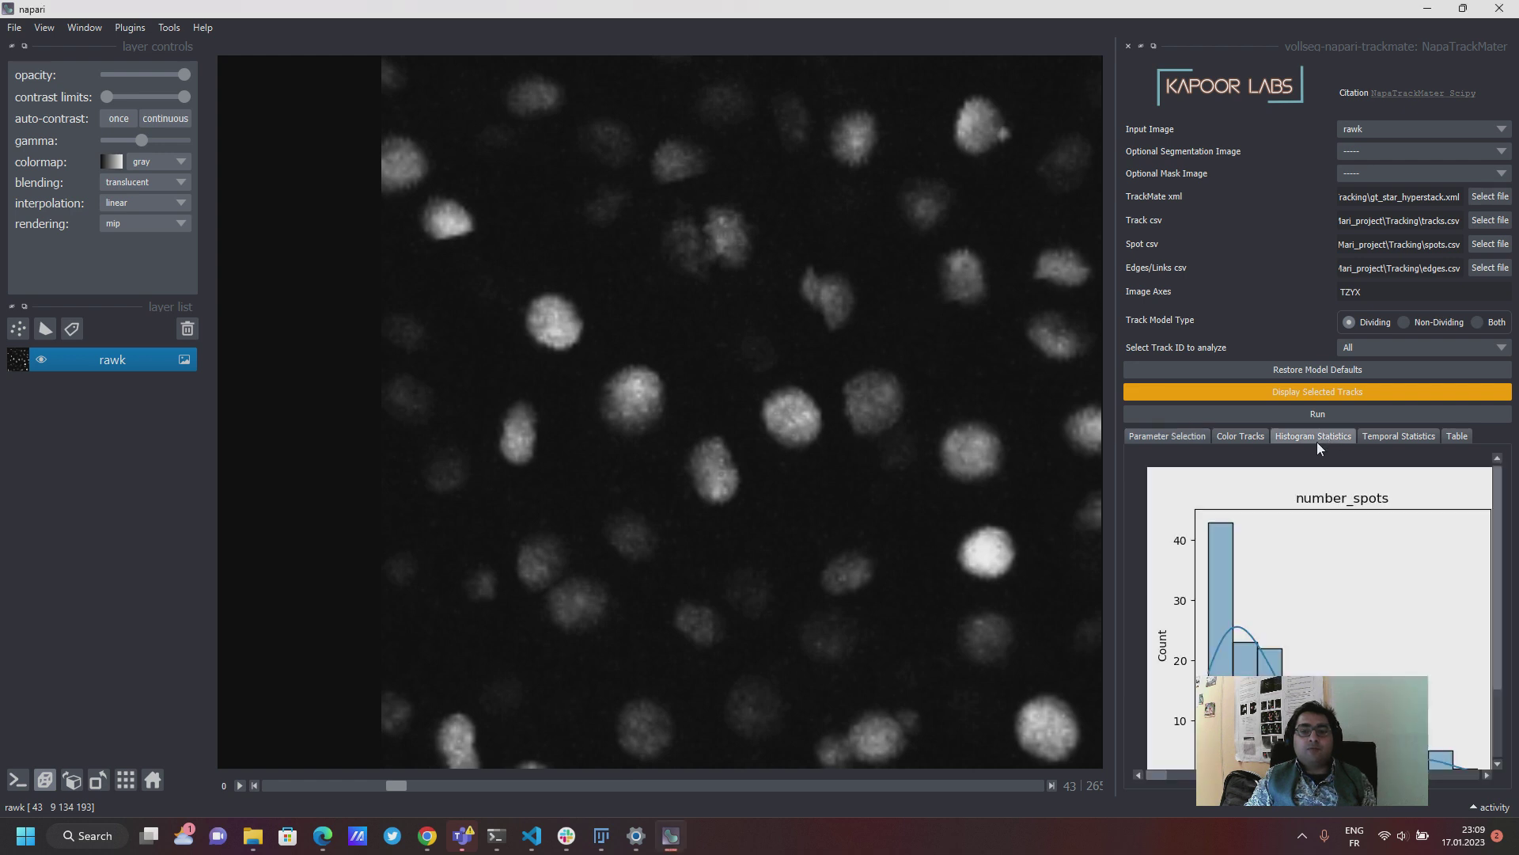
left_click(1408, 436)
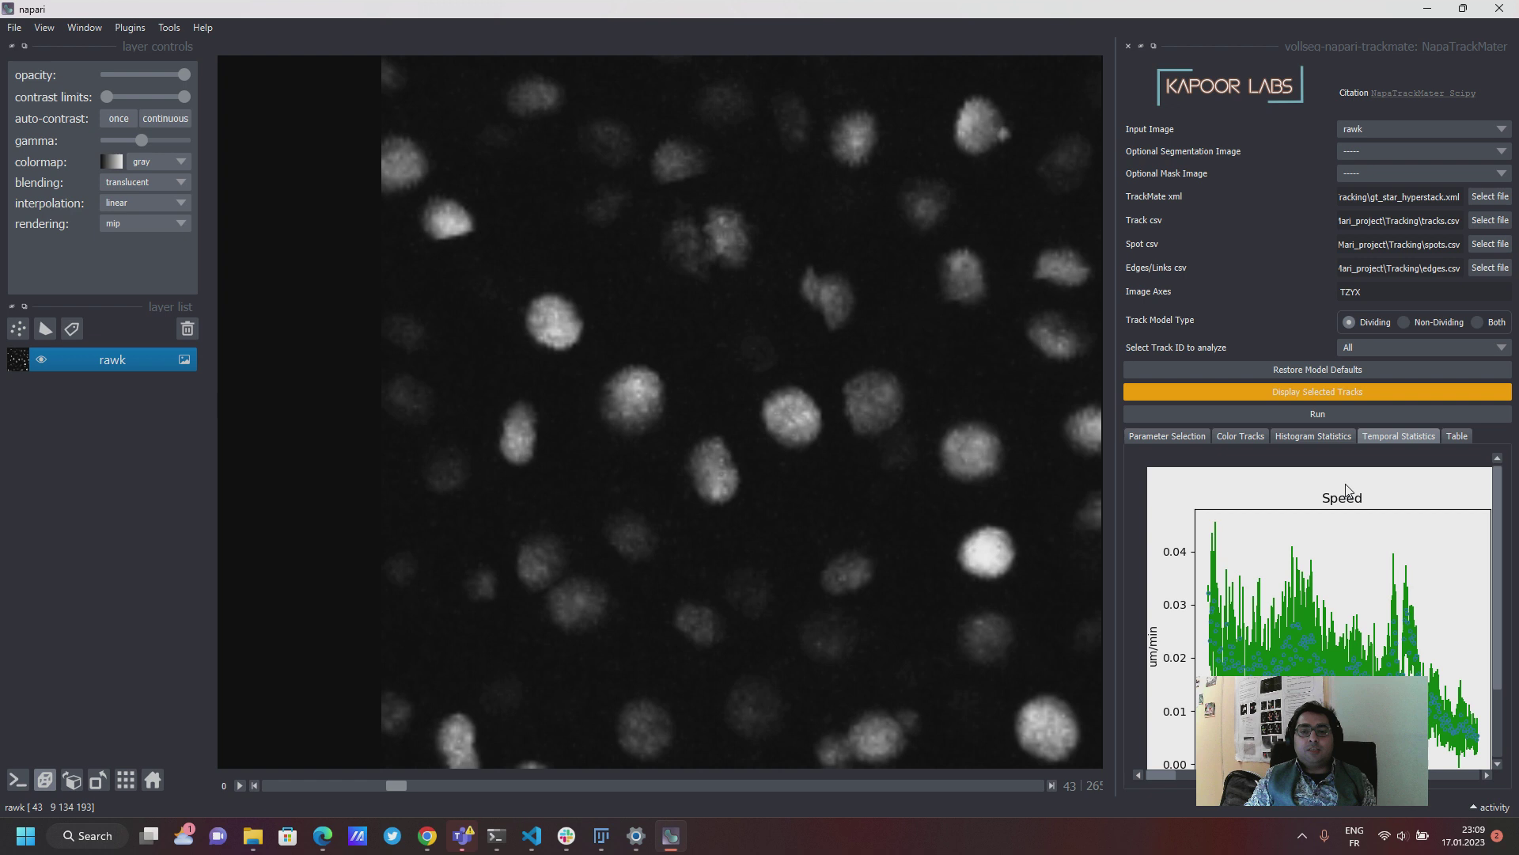
left_click(1384, 413)
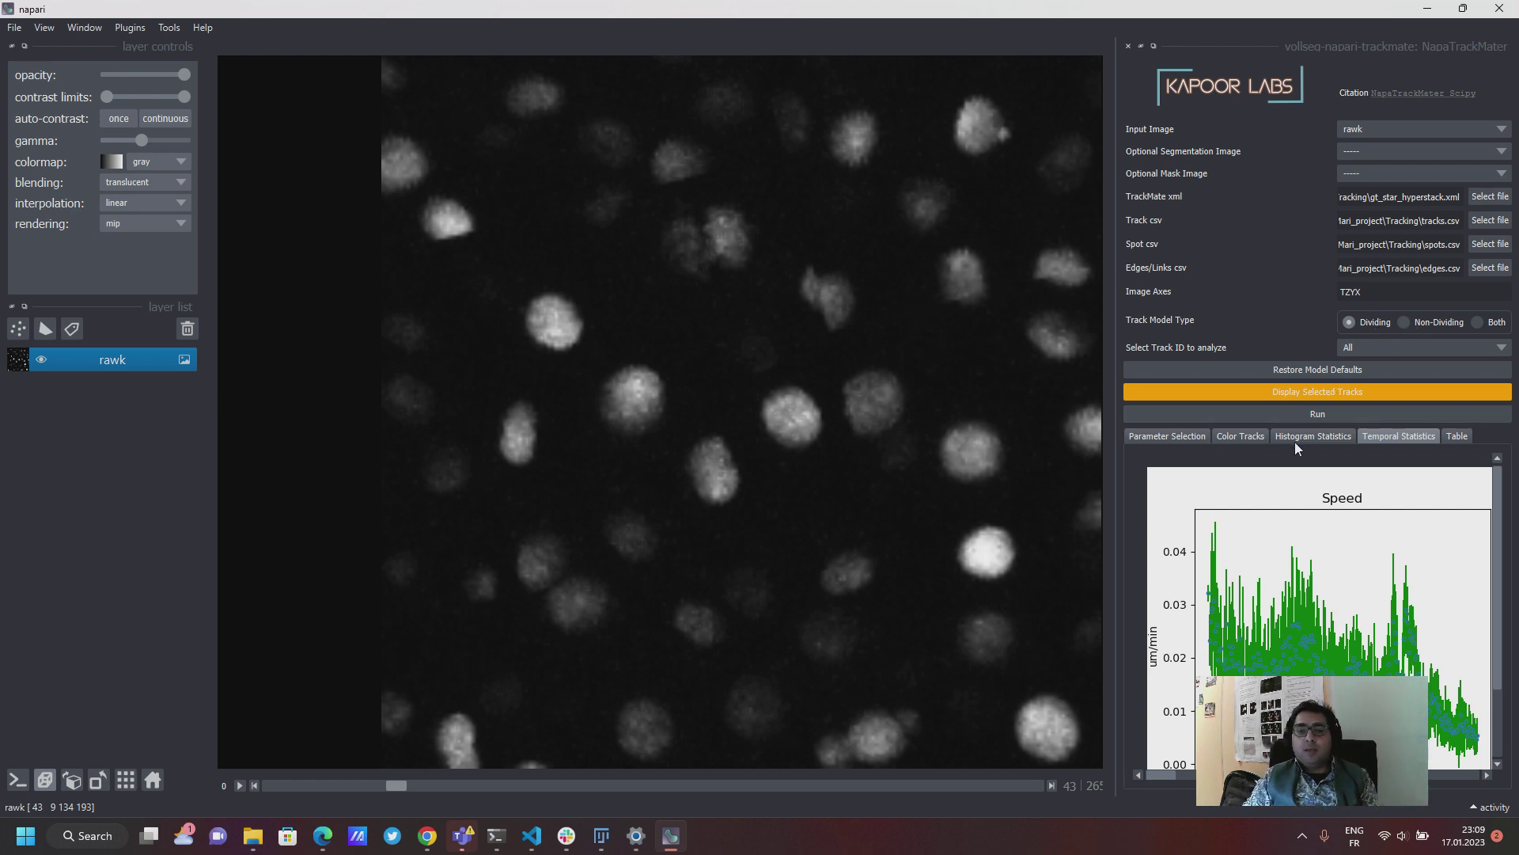
In Parameter Selection, choose track ID 10 and display its tracks over the nuclei
left_click(1239, 436)
left_click(1167, 438)
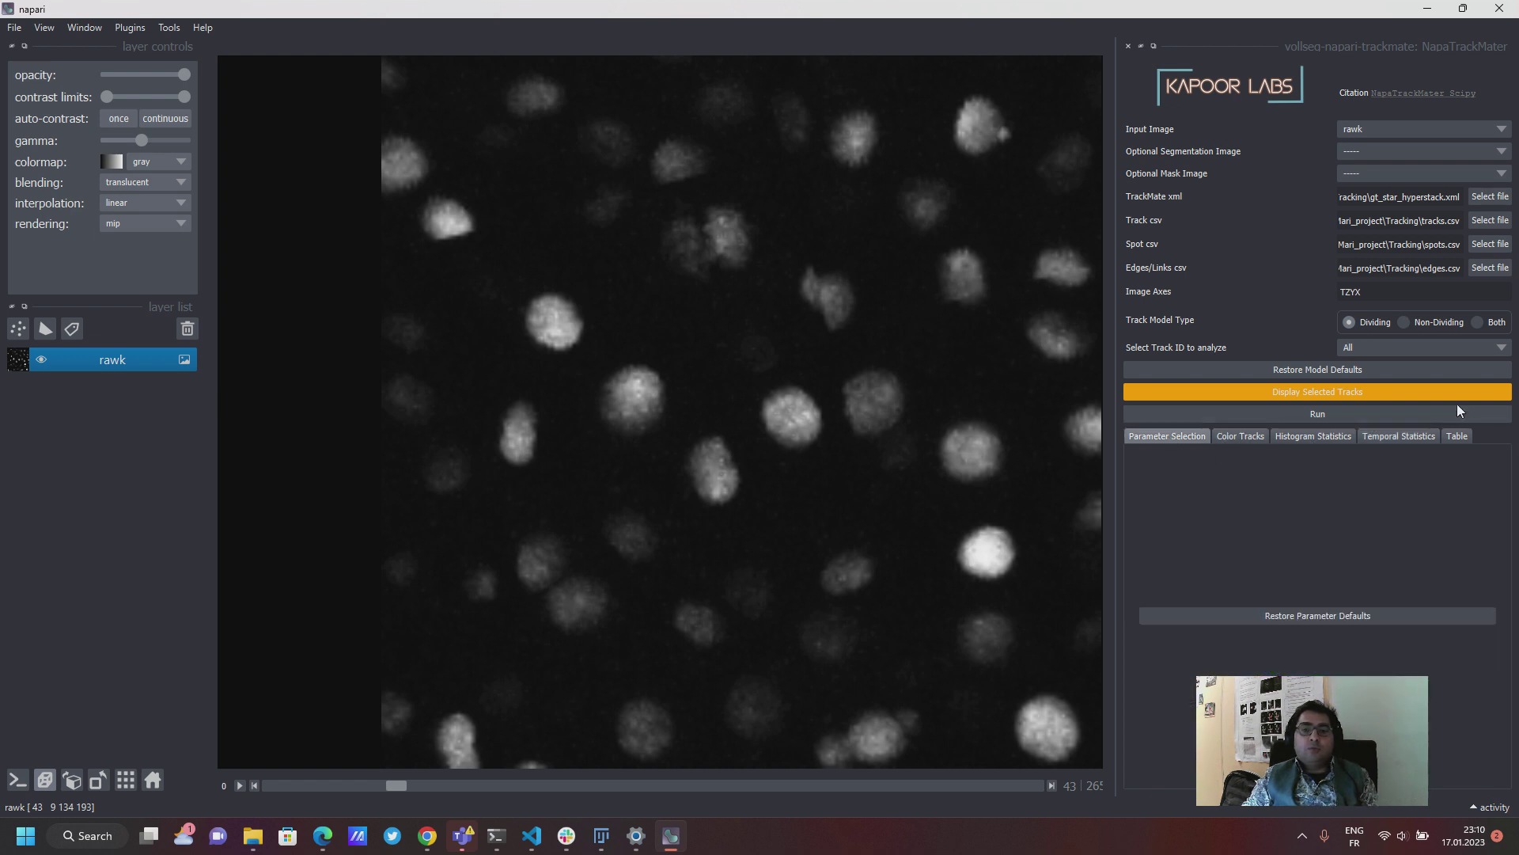
left_click(1385, 347)
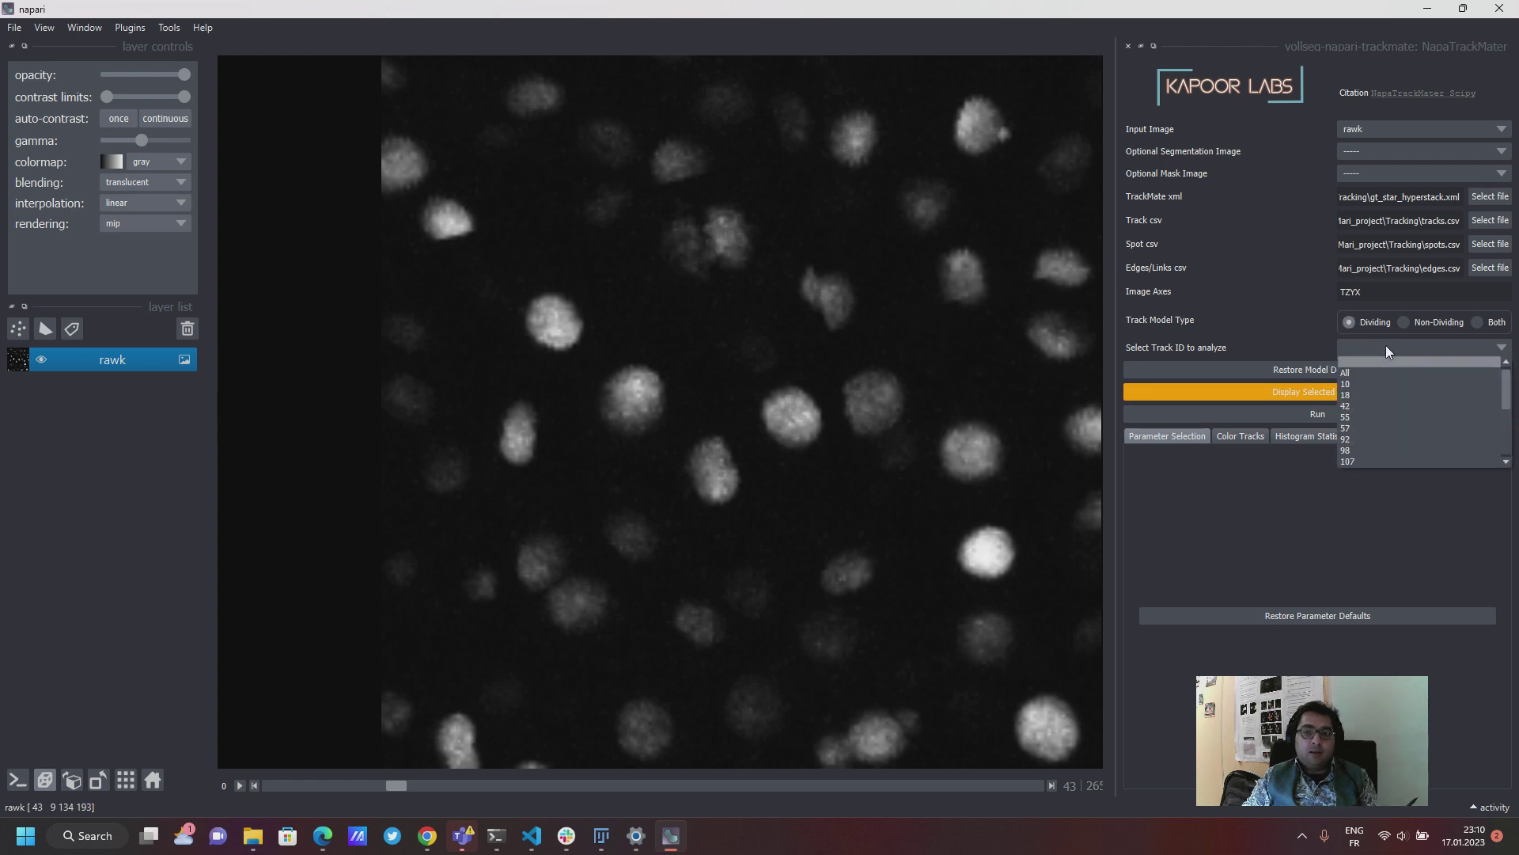
left_click(1372, 383)
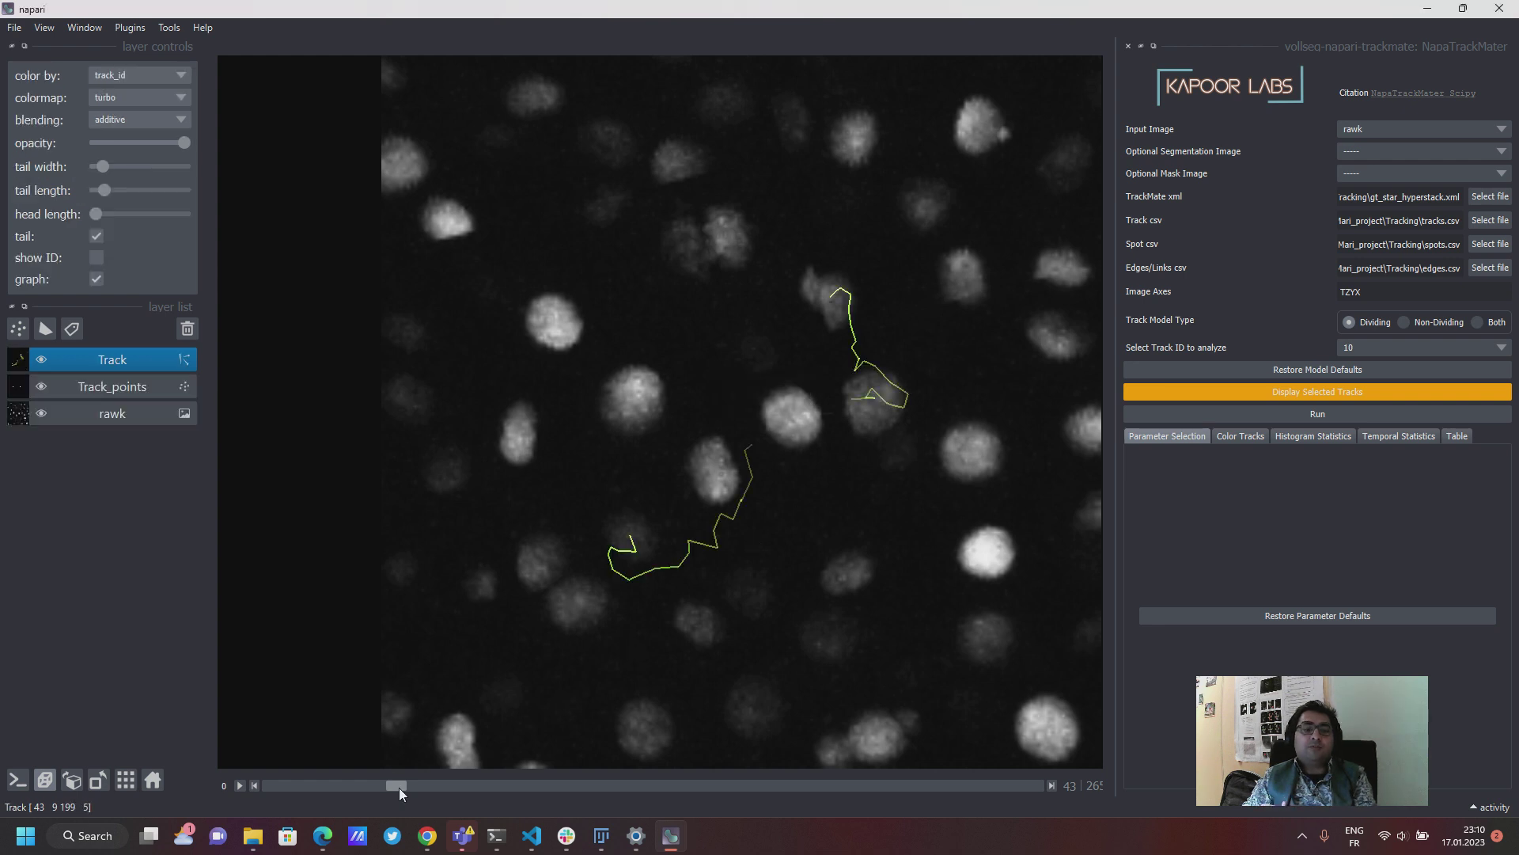
Brighten the rawk nuclei image by lowering its upper contrast limit
left_click_drag(399, 786, 282, 782)
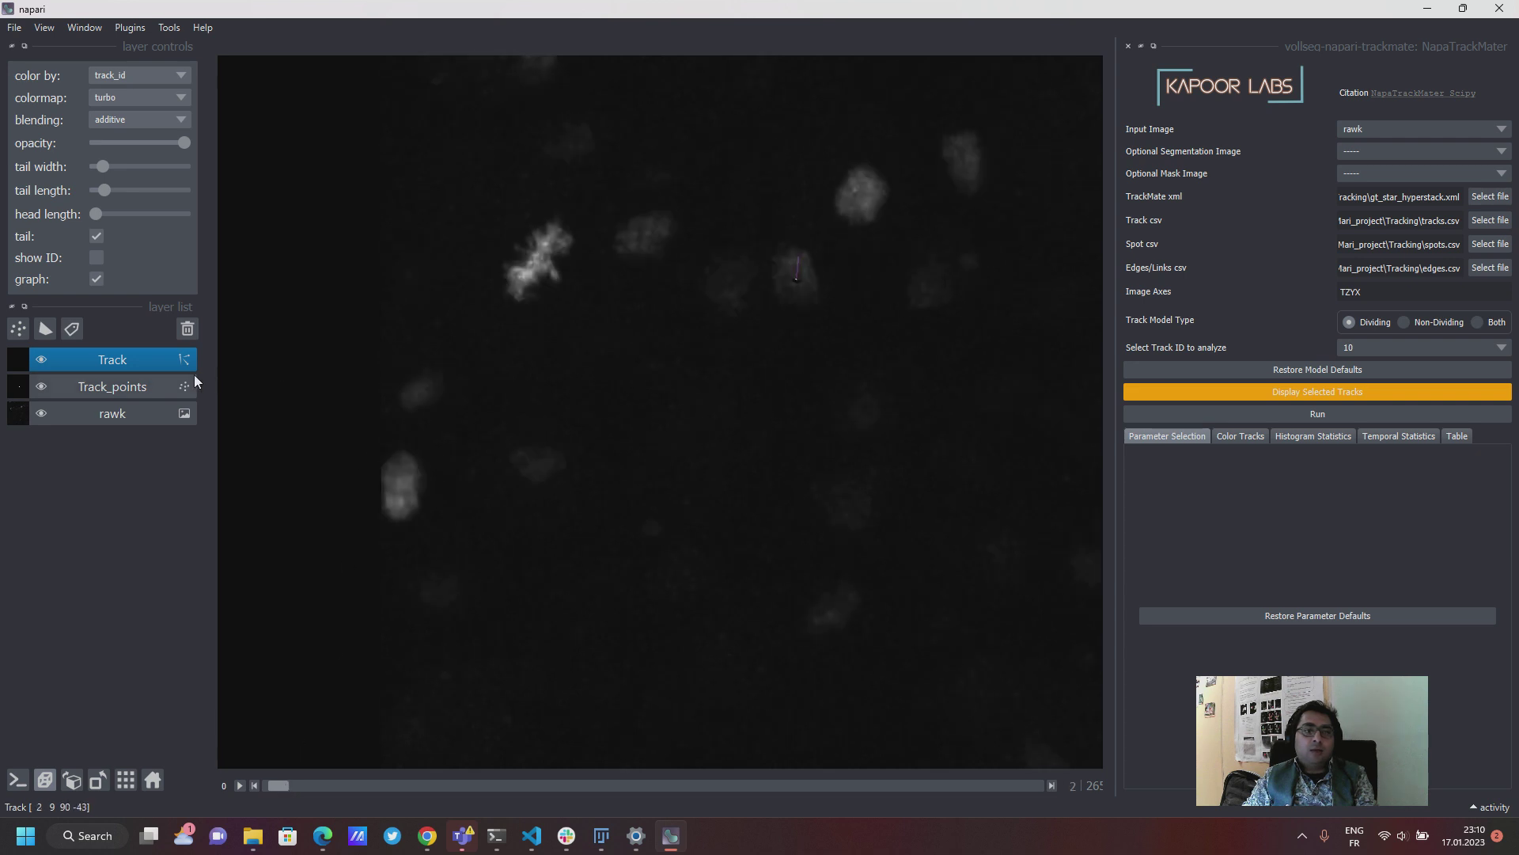
left_click(137, 414)
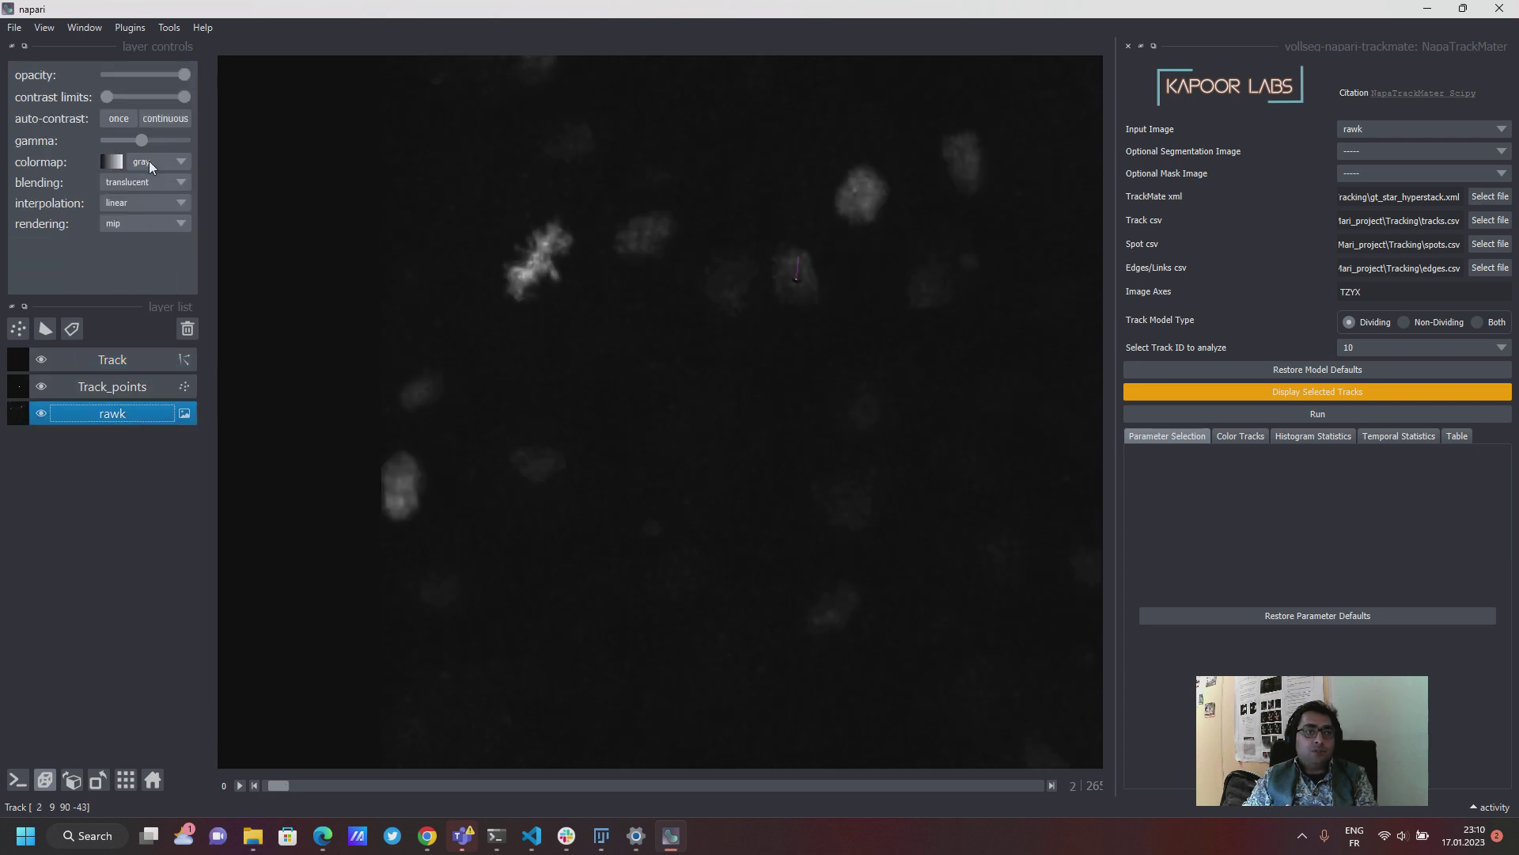
left_click_drag(179, 95, 135, 97)
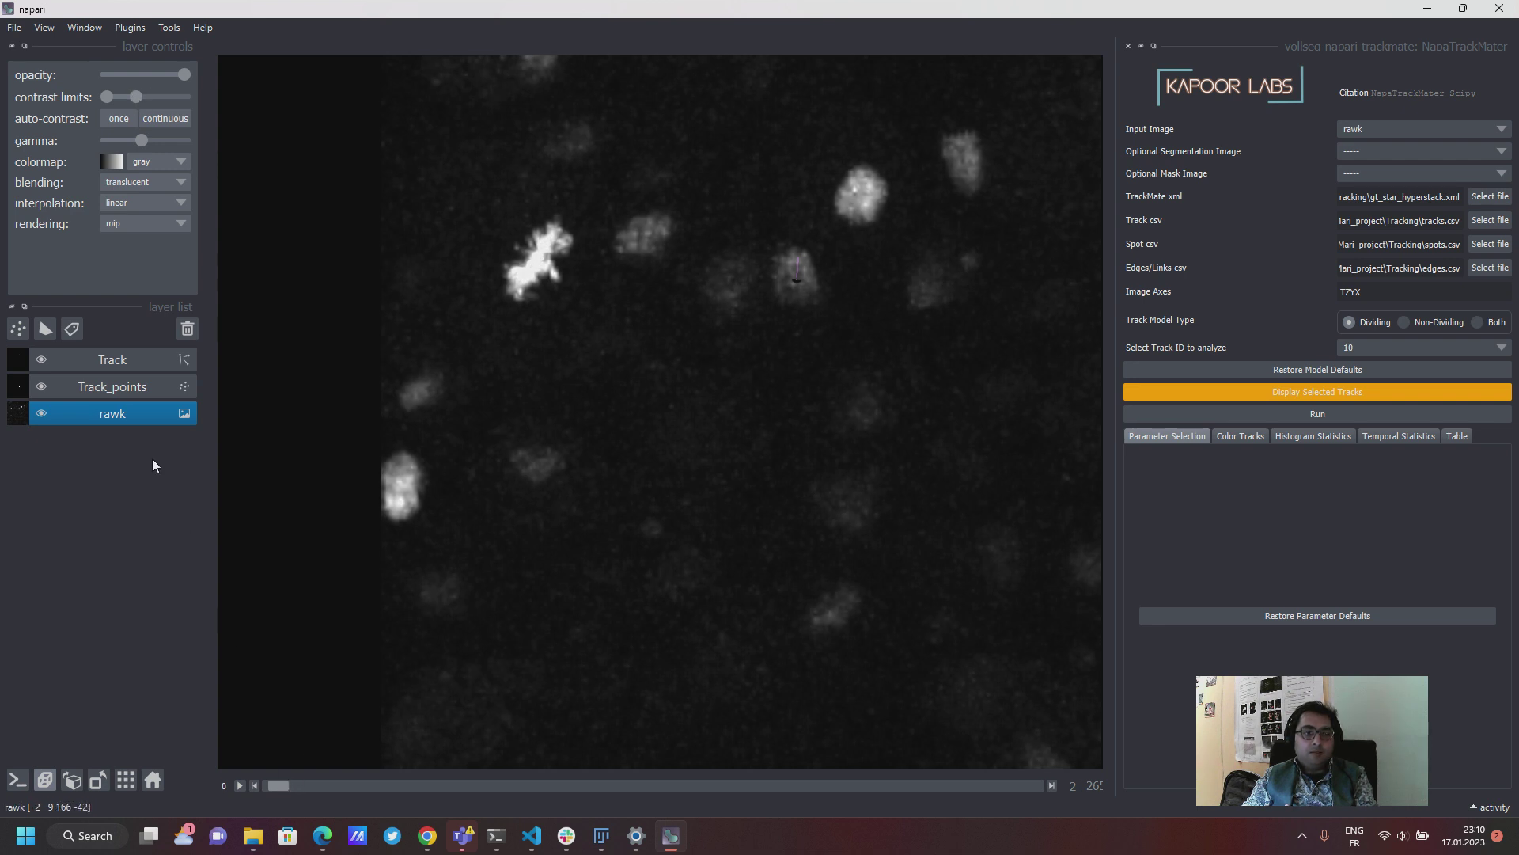
Reselect the Track layer and advance the time-lapse to frame 84
left_click(120, 360)
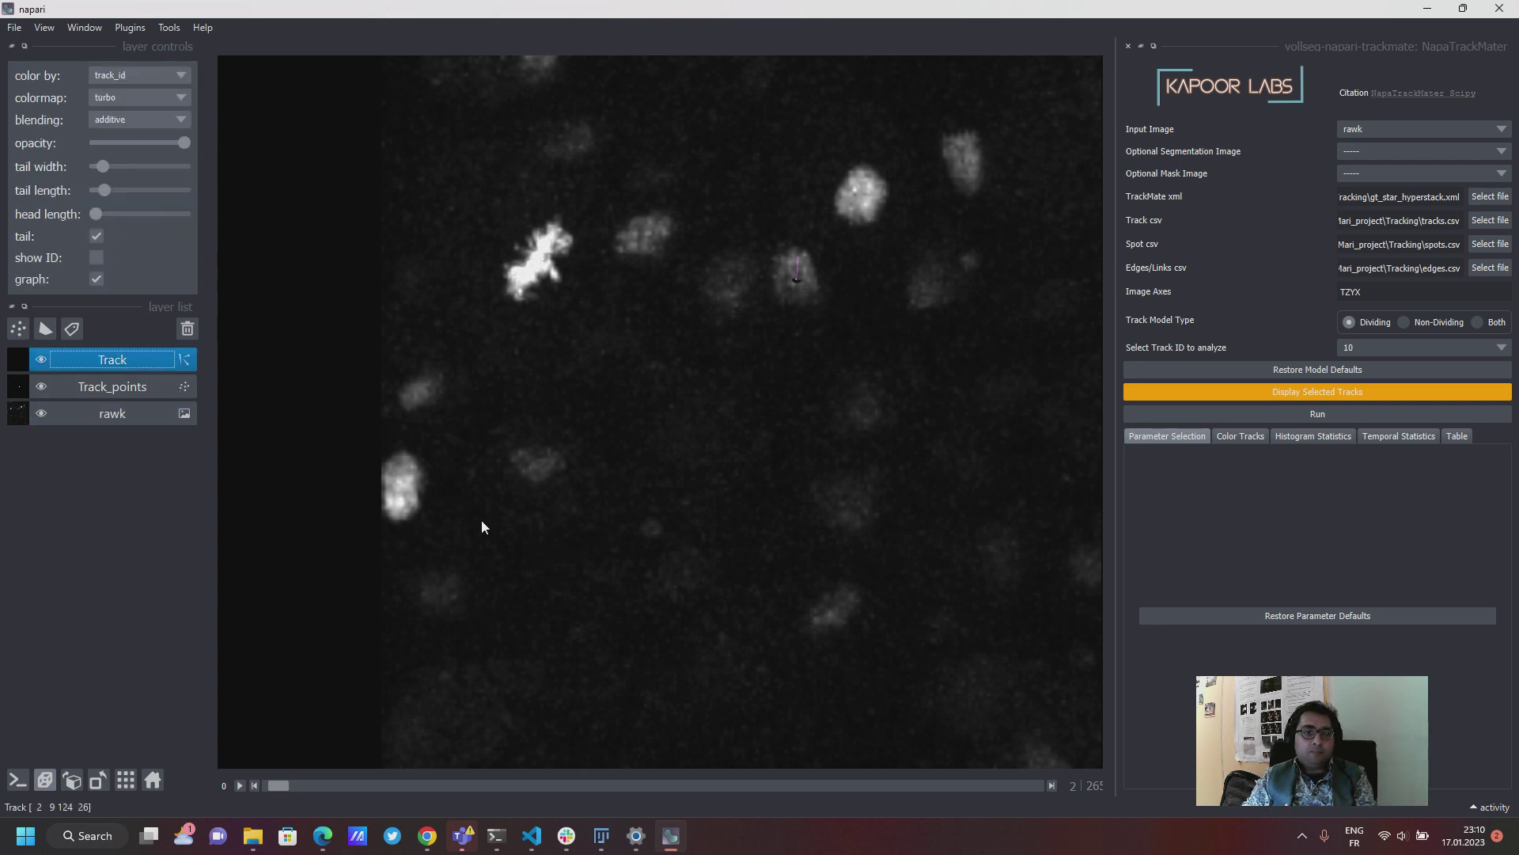
left_click(288, 783)
left_click_drag(288, 785, 512, 779)
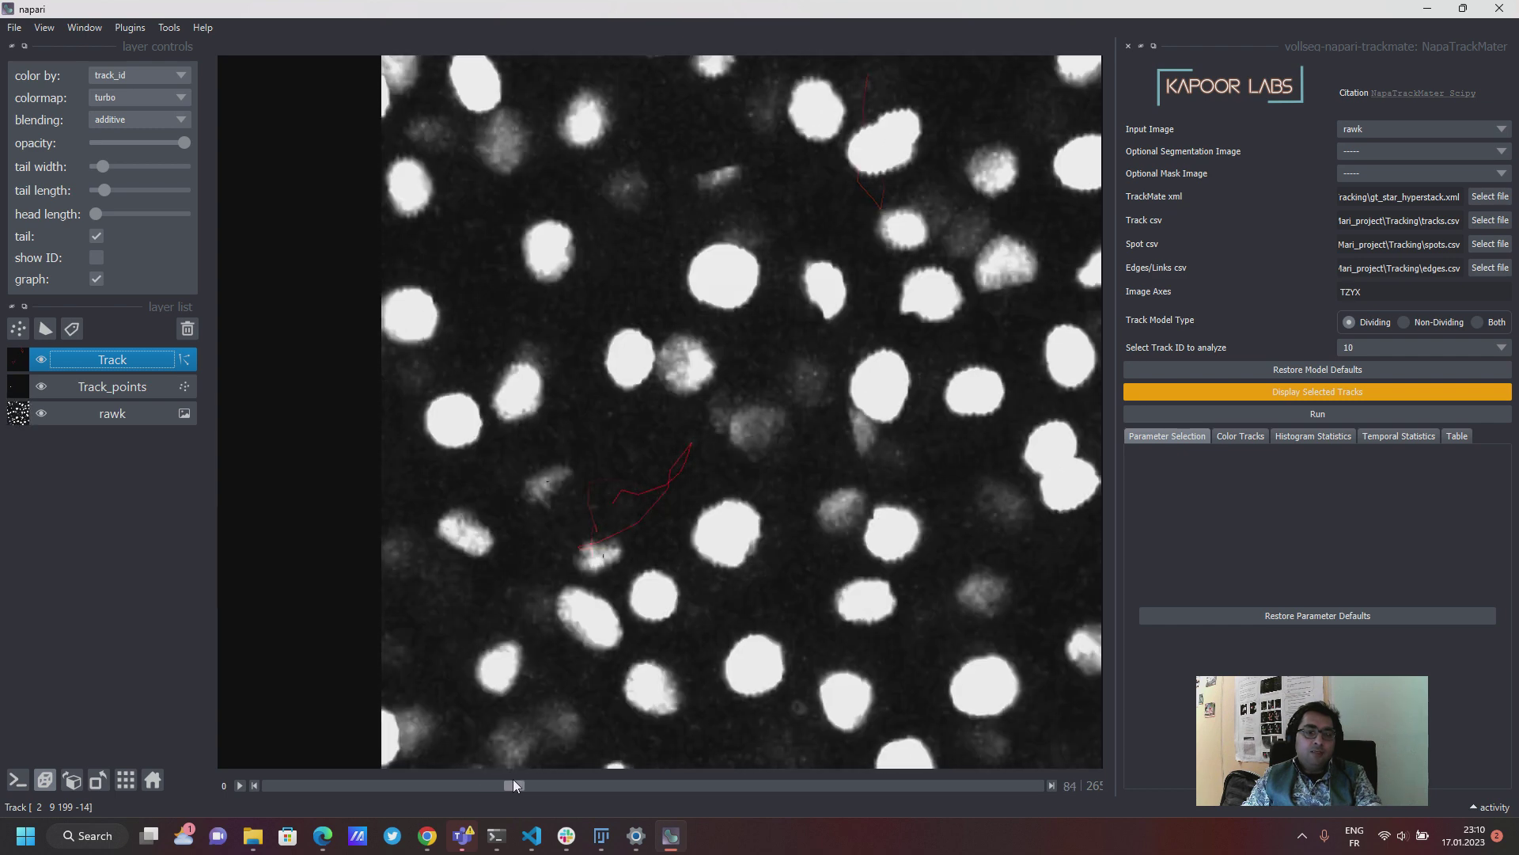
Colour the tracks by time, lengthen their tails and turn on track ID labels
left_click(139, 75)
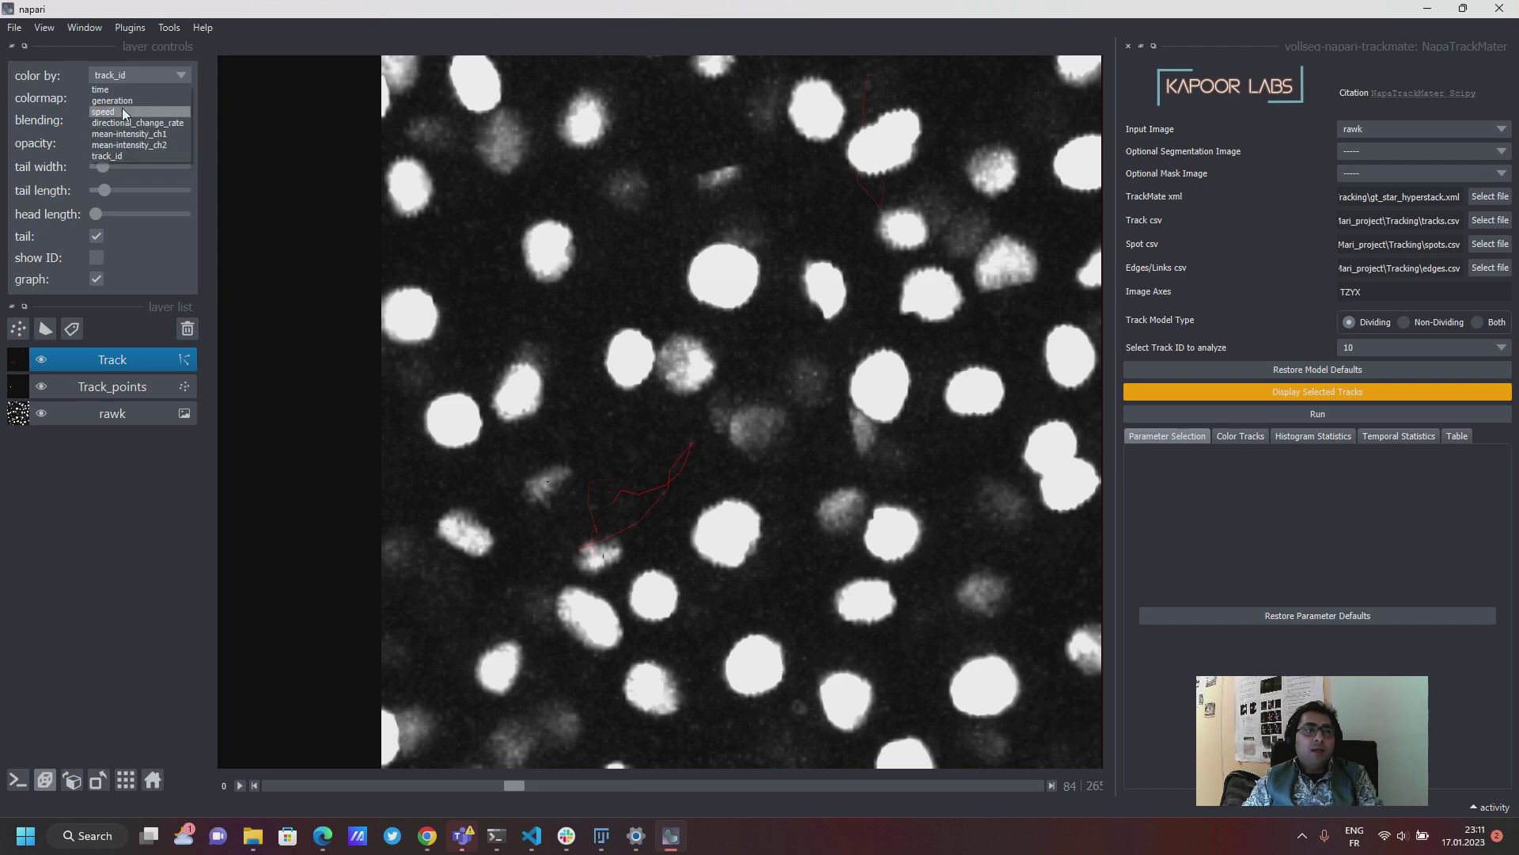
left_click(112, 88)
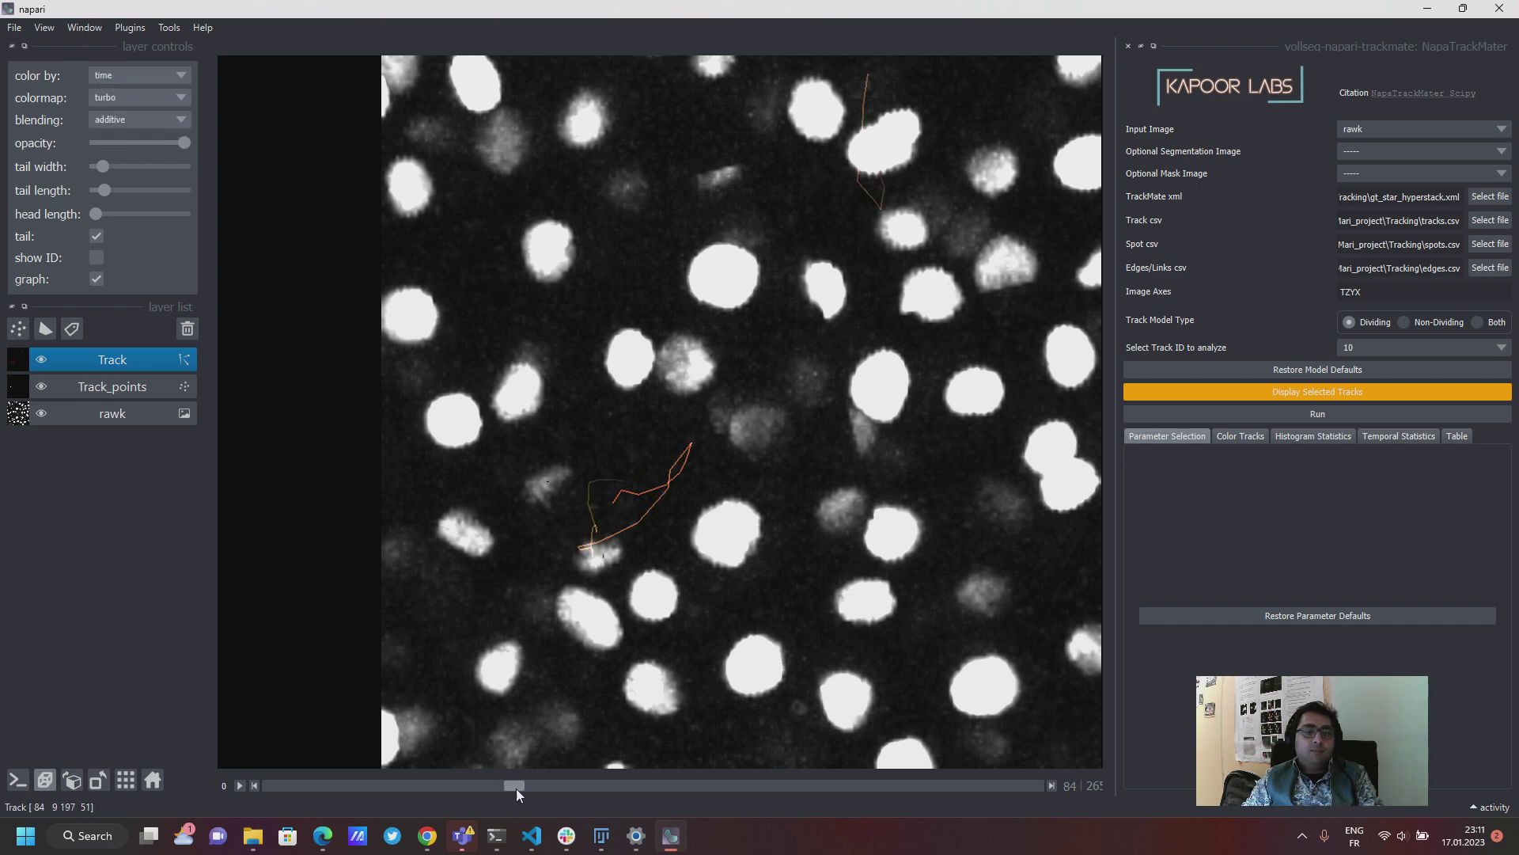
left_click_drag(516, 789, 549, 790)
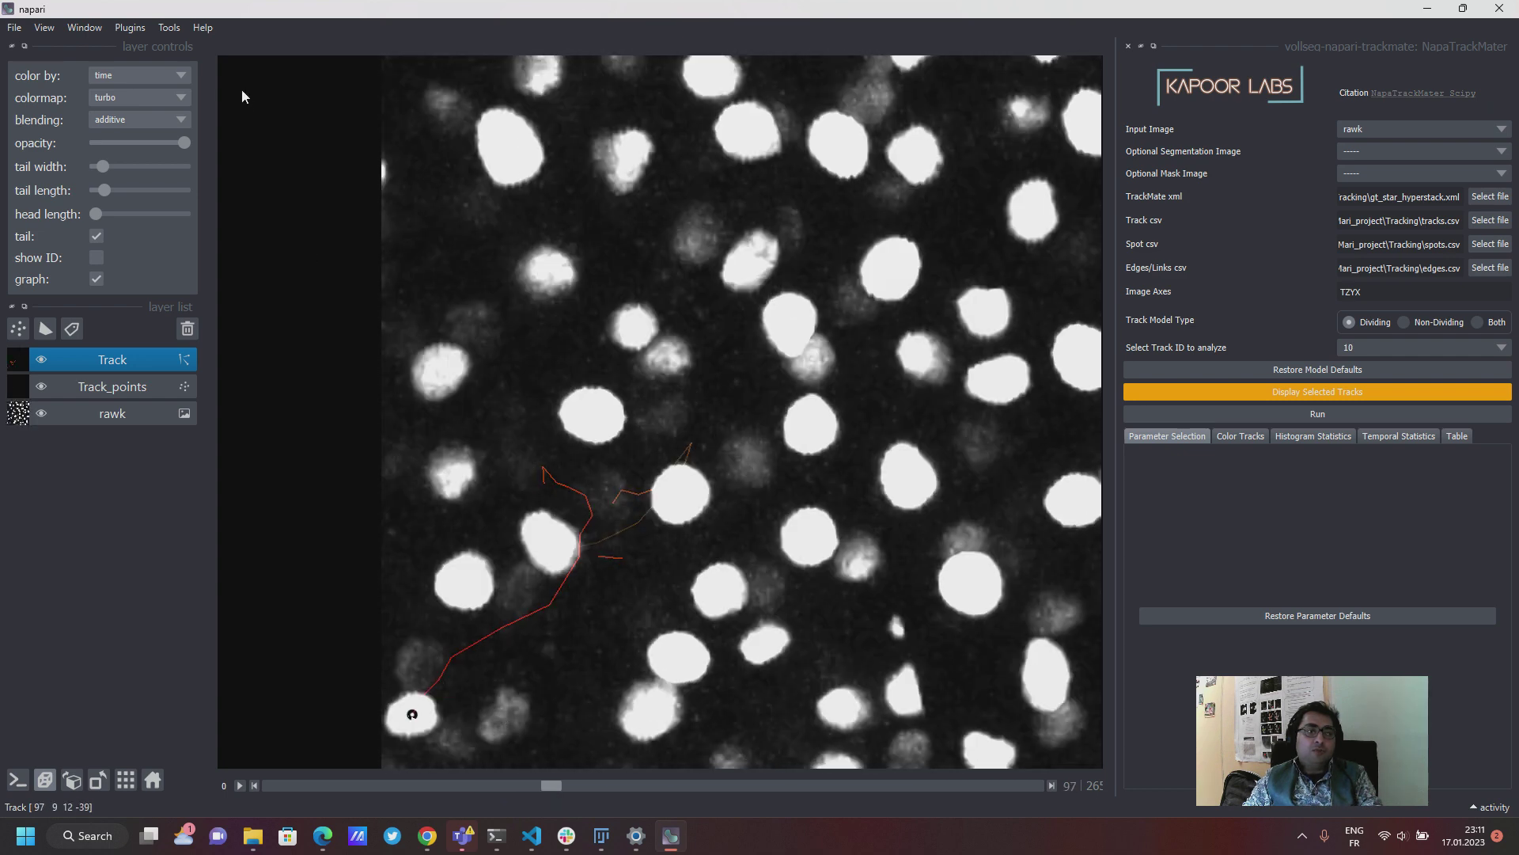
mouse_move(101, 190)
left_mouse_down()
mouse_move(150, 192)
mouse_move(135, 192)
left_mouse_up()
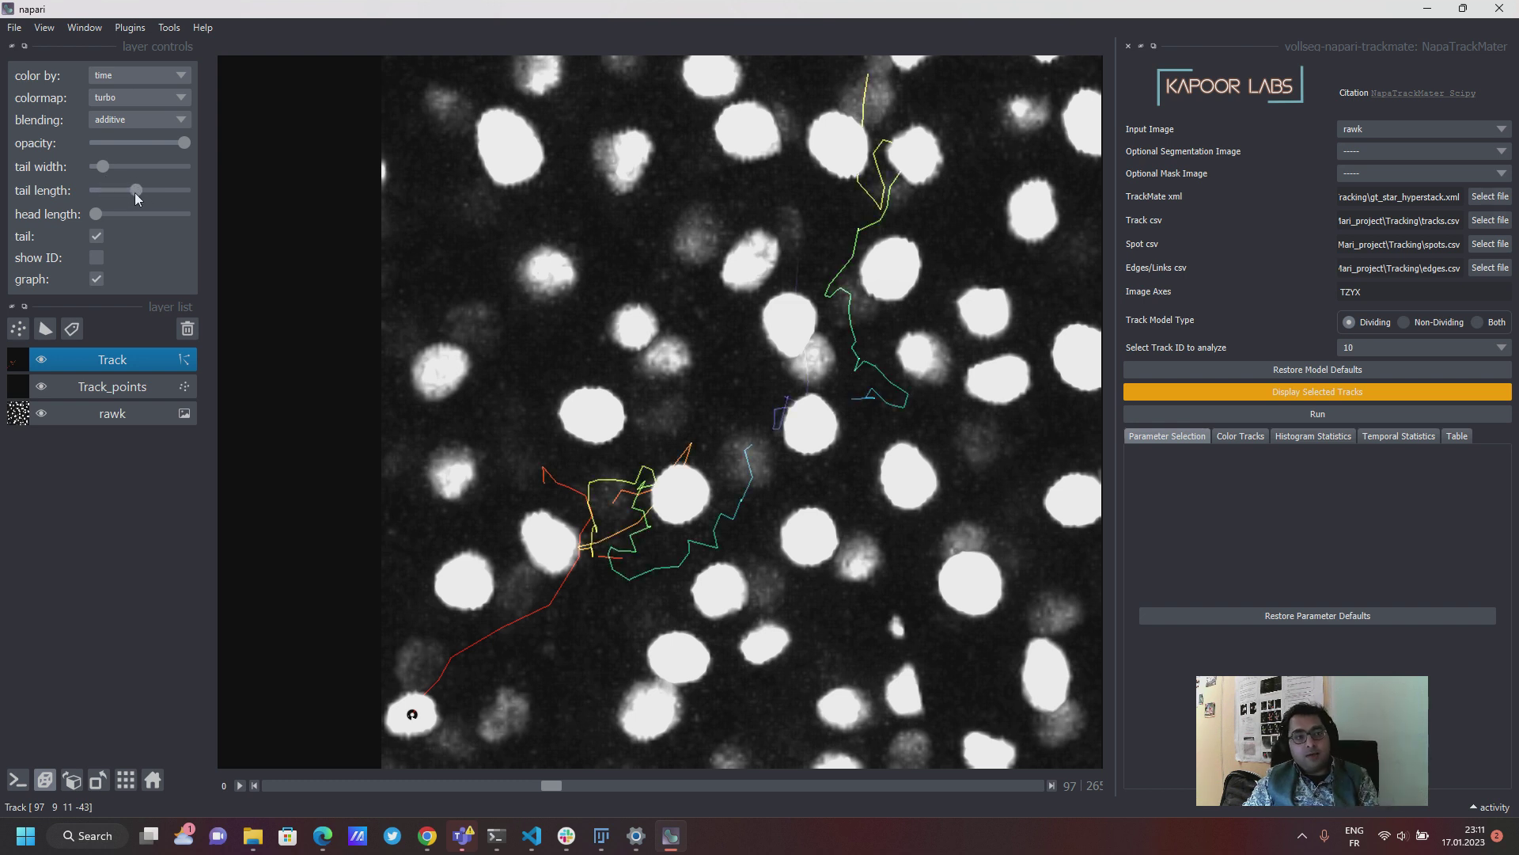
left_click(98, 254)
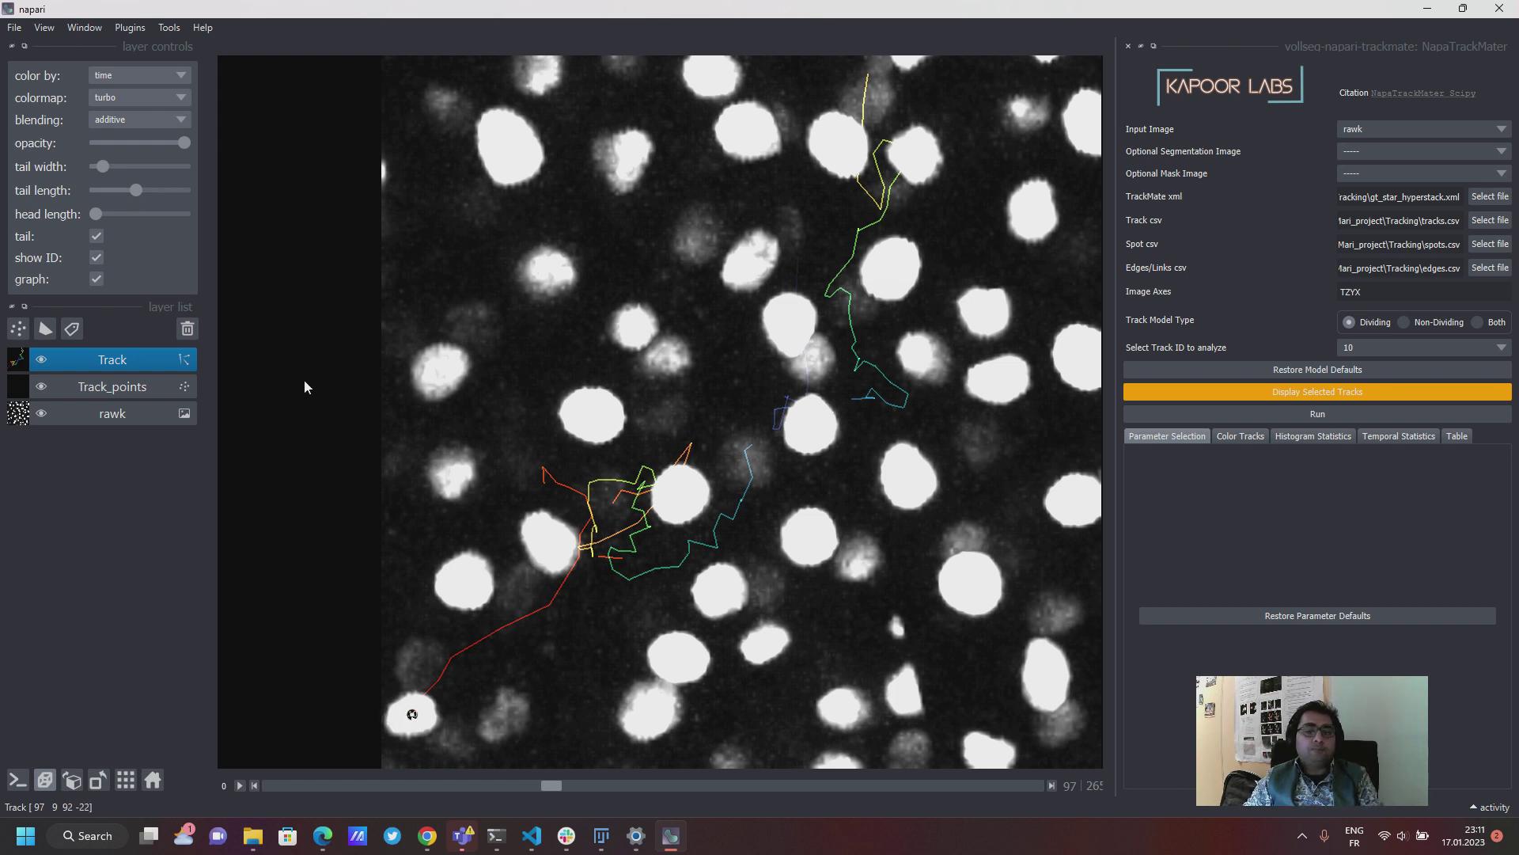
Switch to the Non-Dividing model, display track 0 alone, and rewind the time slider
left_click(1431, 328)
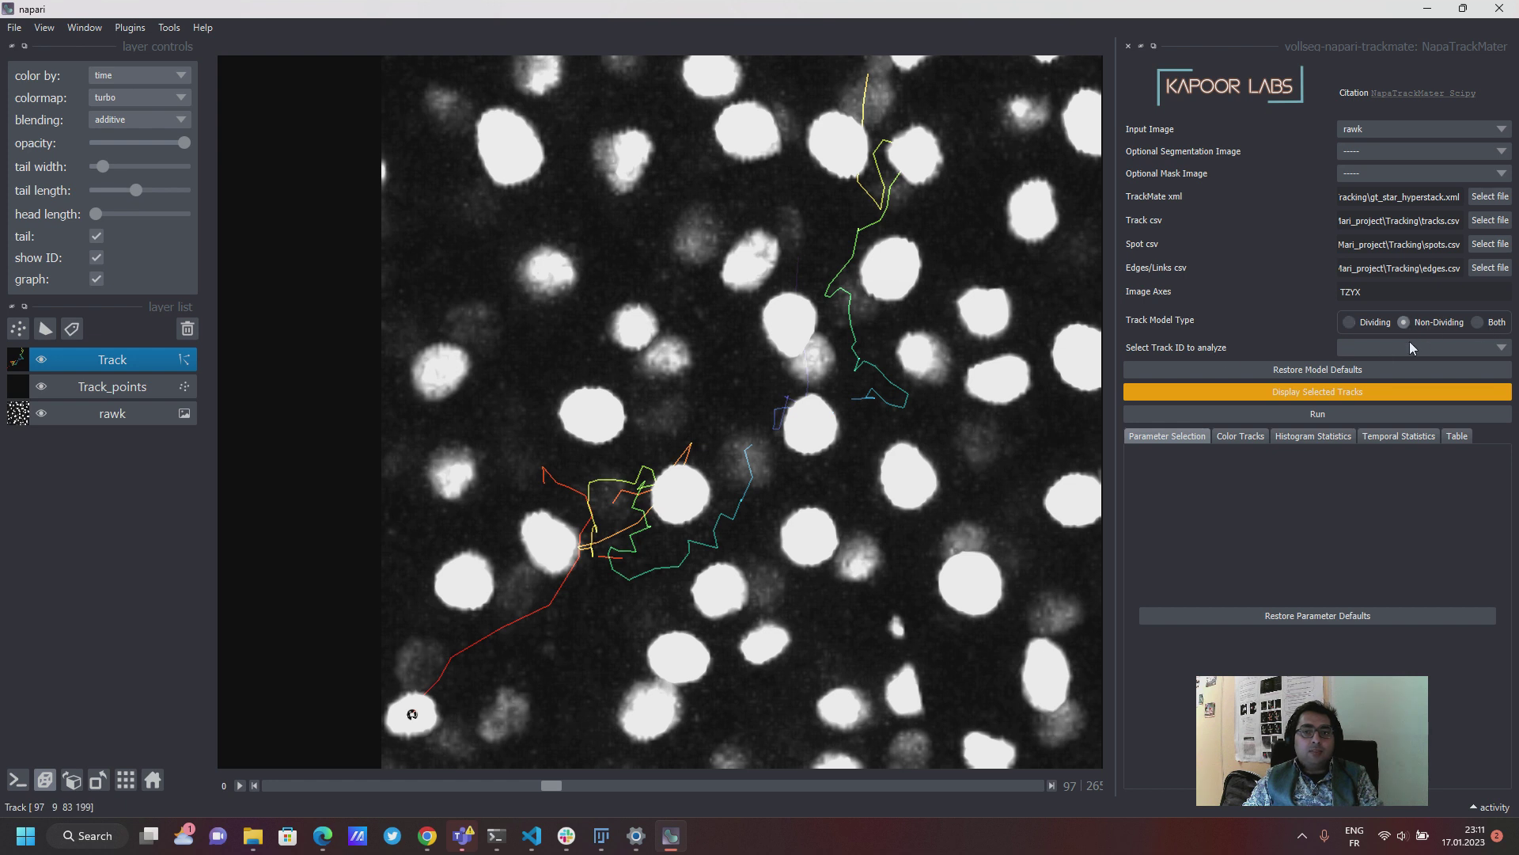
left_click(1409, 345)
left_click(1354, 385)
left_click(1323, 396)
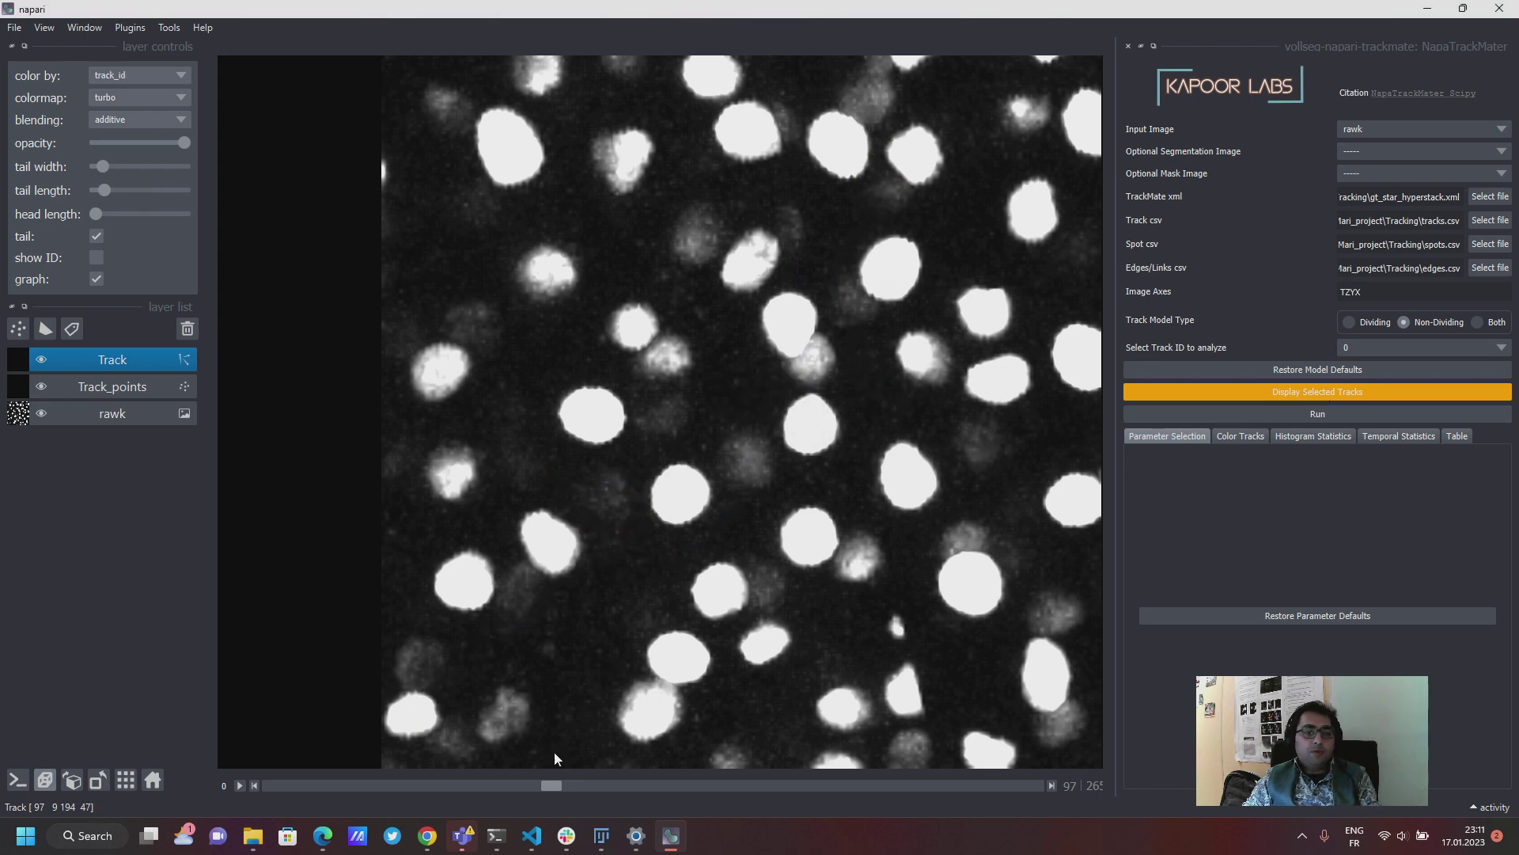
left_click_drag(551, 787, 412, 761)
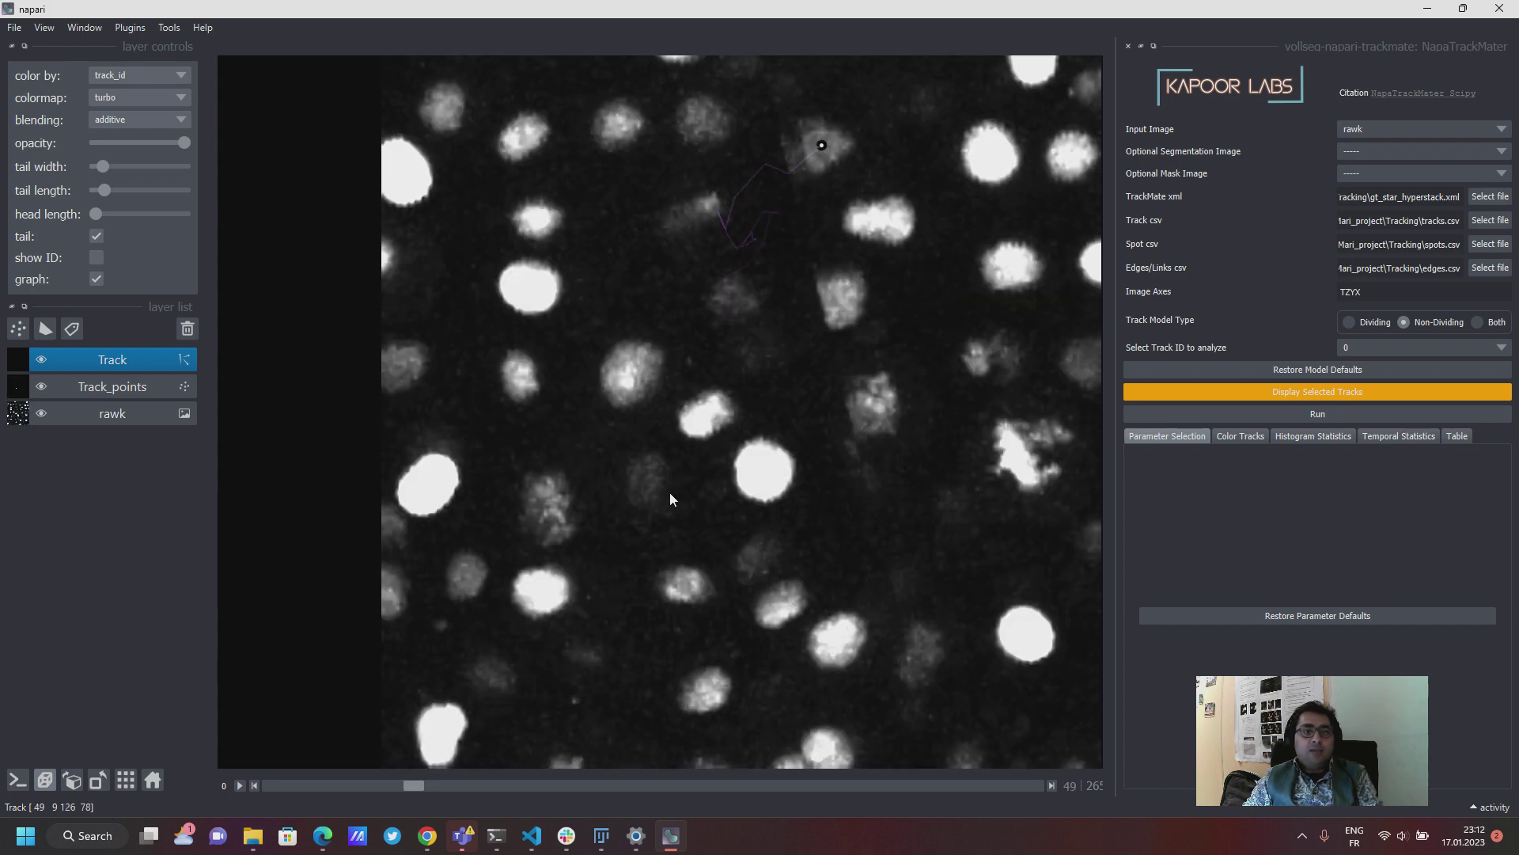
Select All track IDs, colour the tracks by generation, and advance to frame 141
left_click(1419, 346)
left_click(1392, 369)
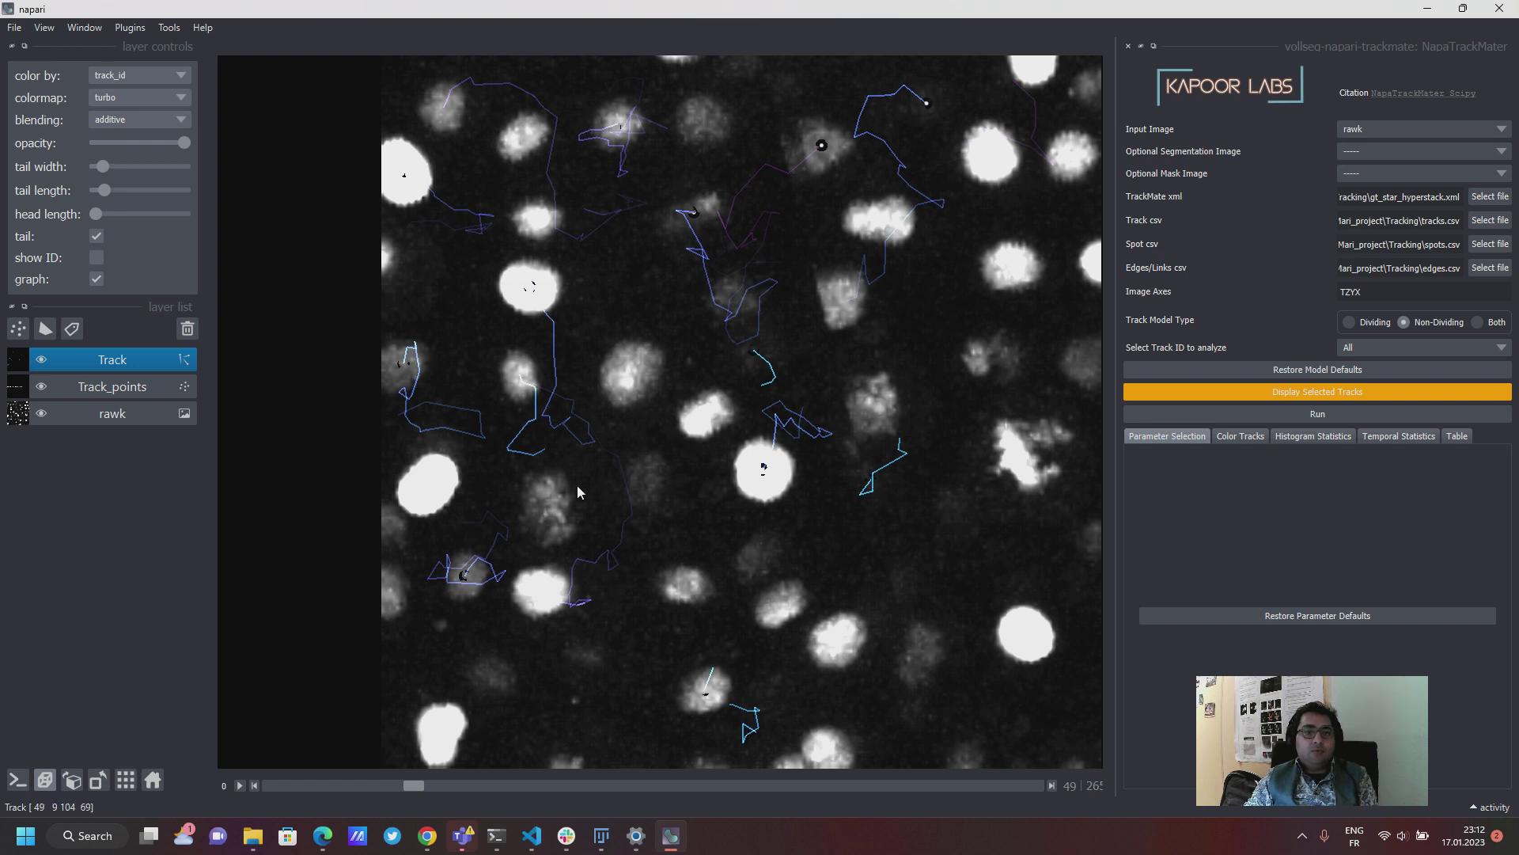
left_click(123, 75)
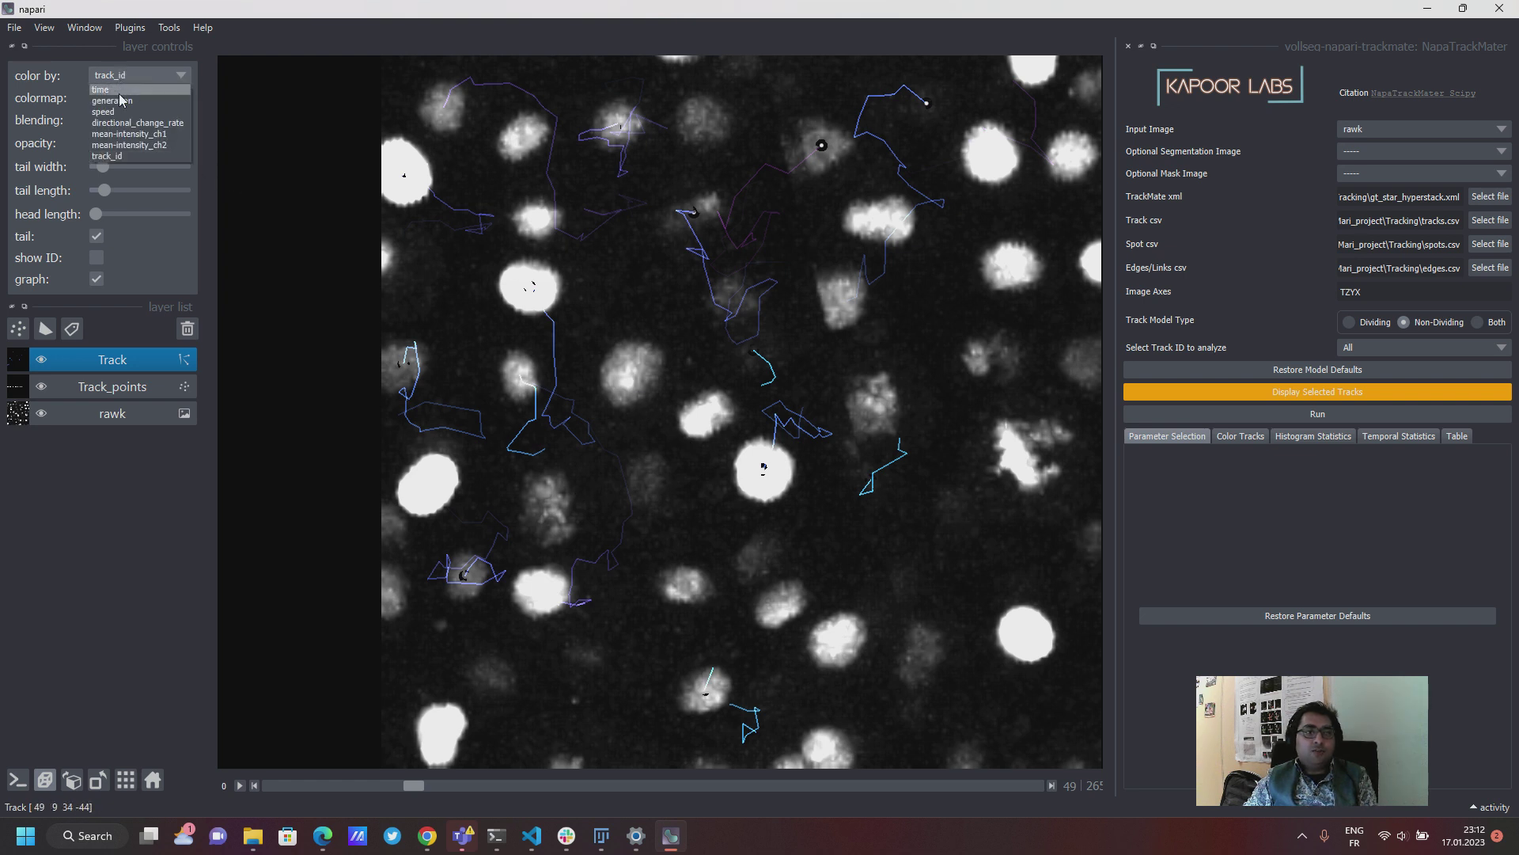
left_click(119, 101)
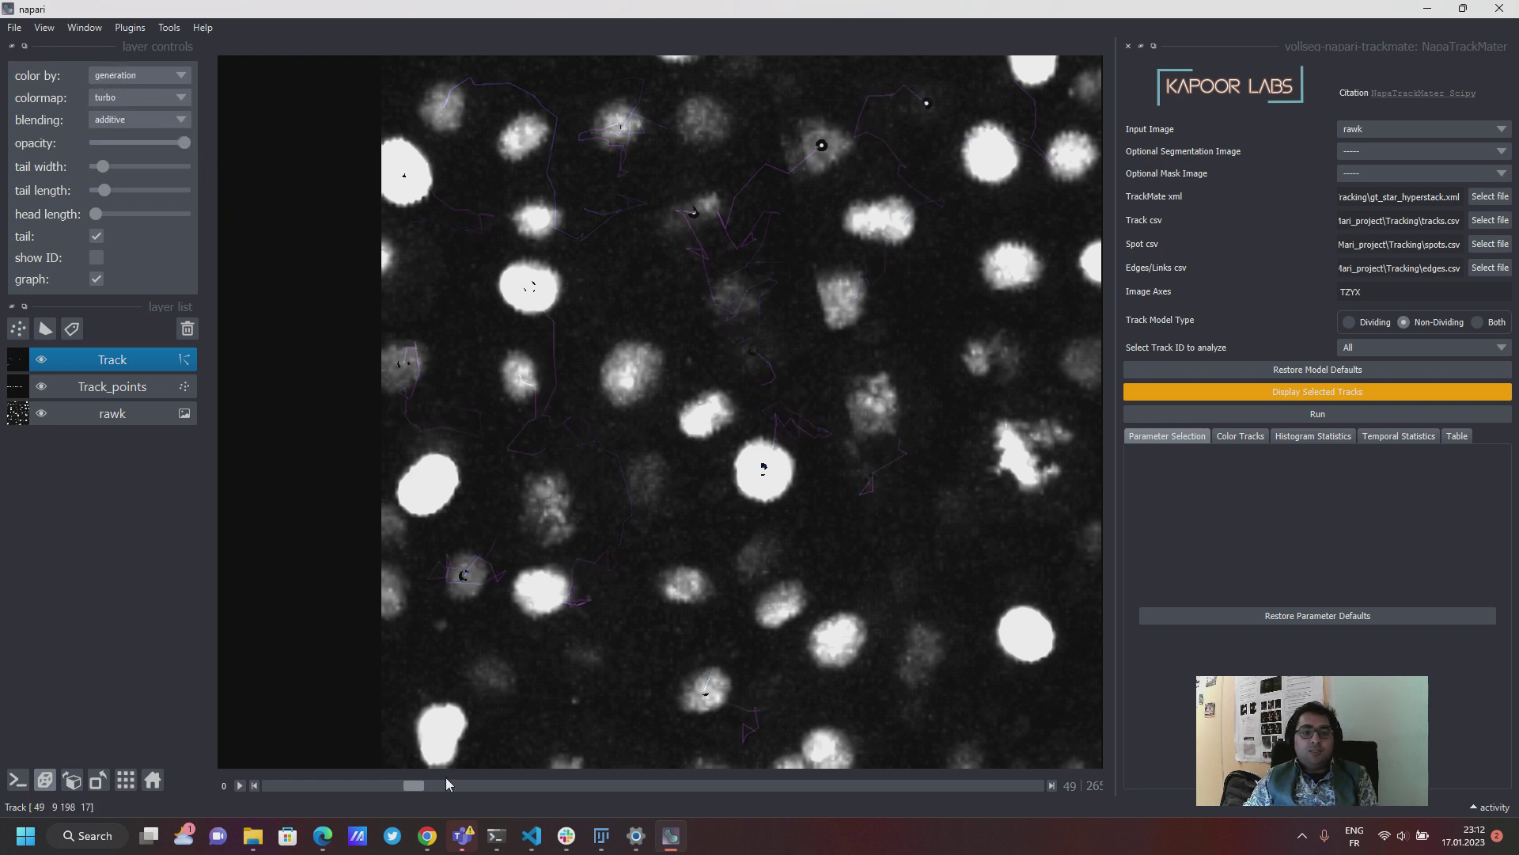
left_click_drag(411, 780, 676, 783)
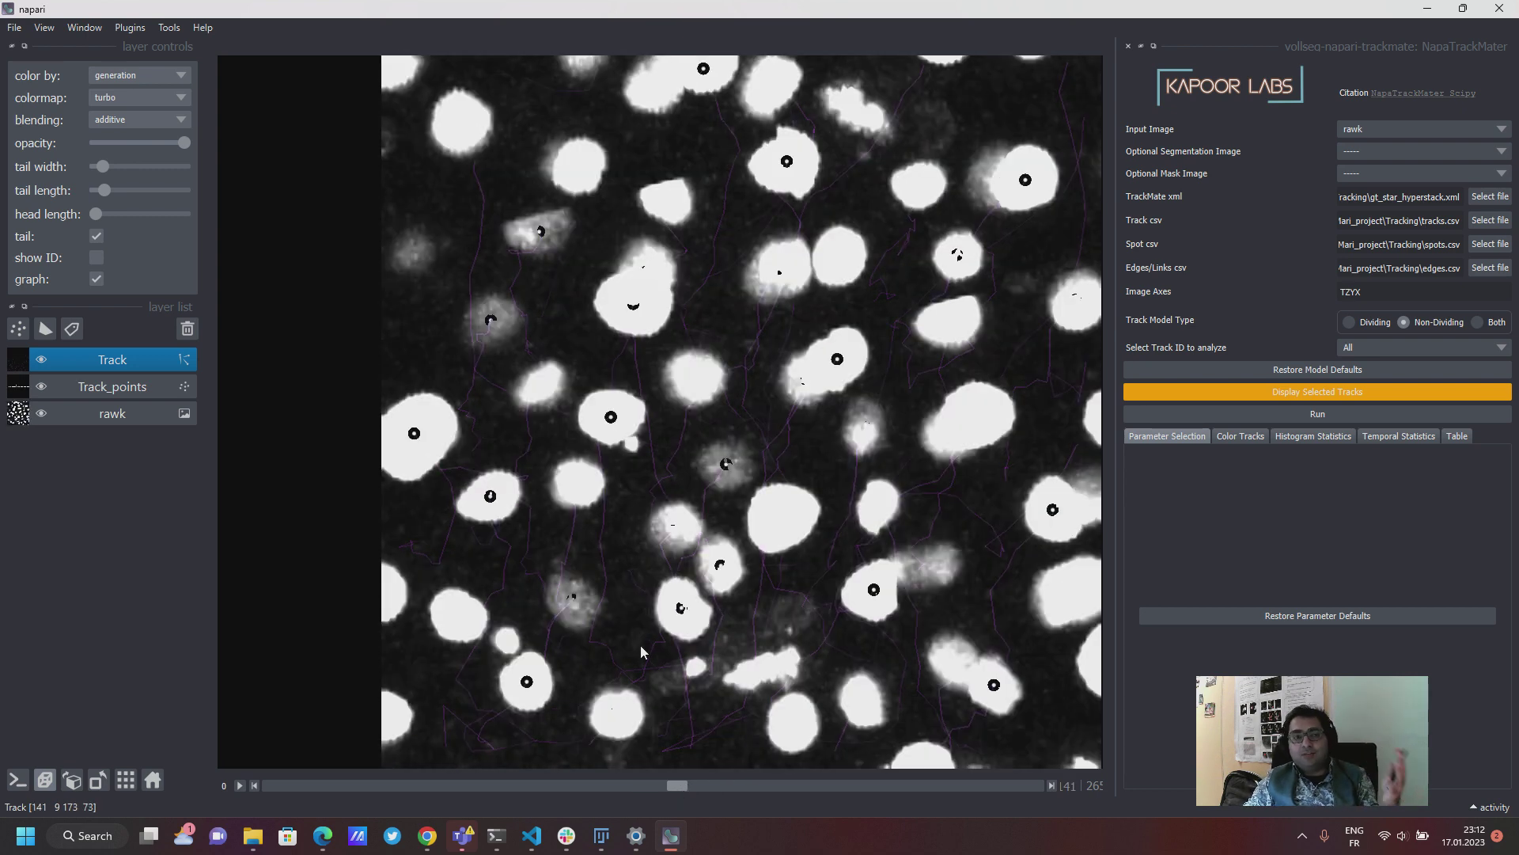
Colour the tracks by time, then switch the colouring to speed
left_click(144, 76)
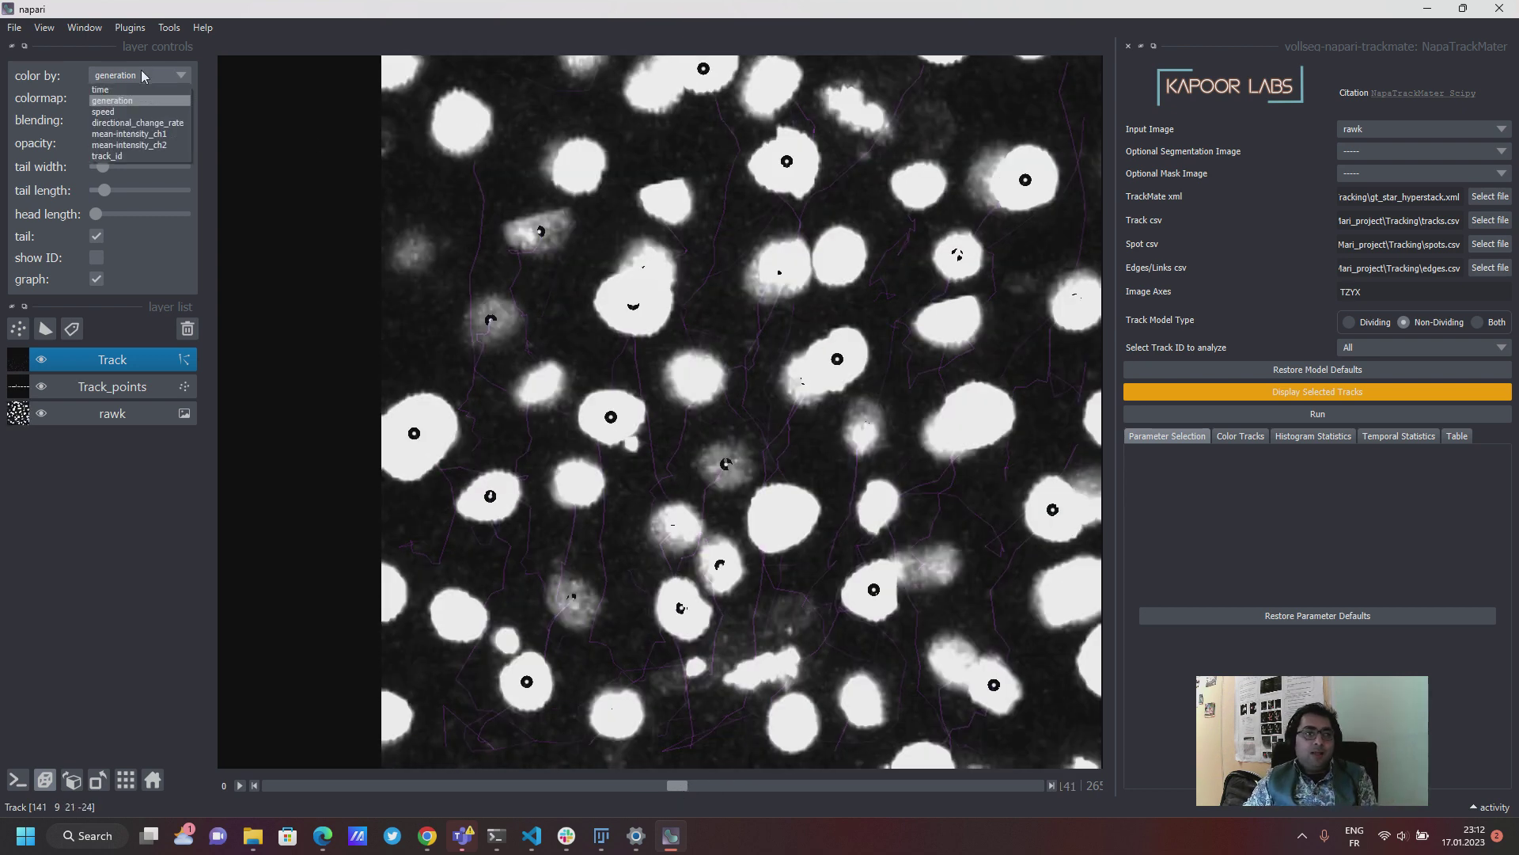
left_click(127, 89)
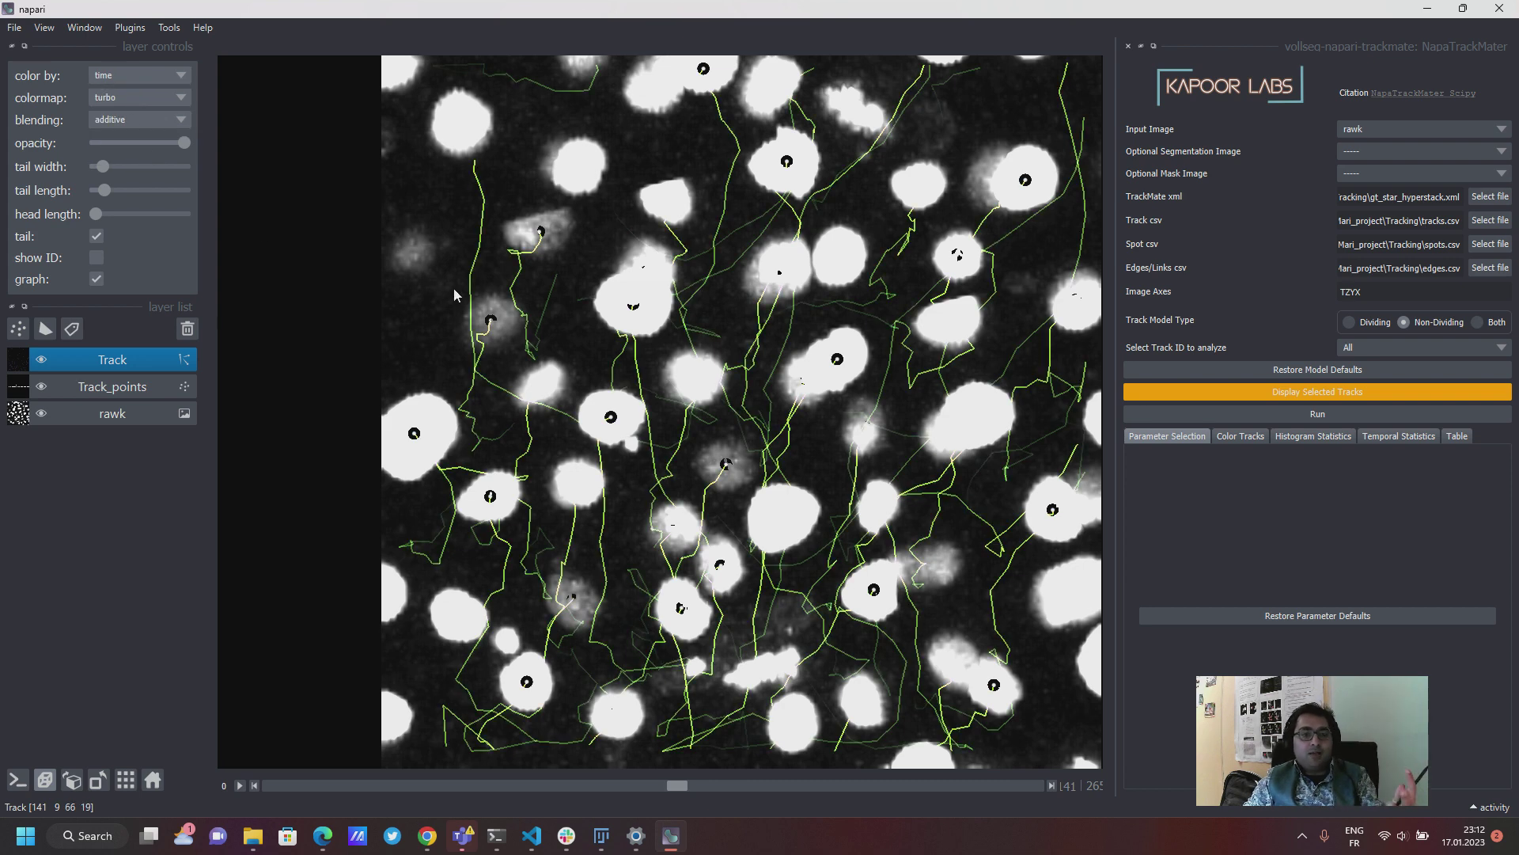
left_click(140, 73)
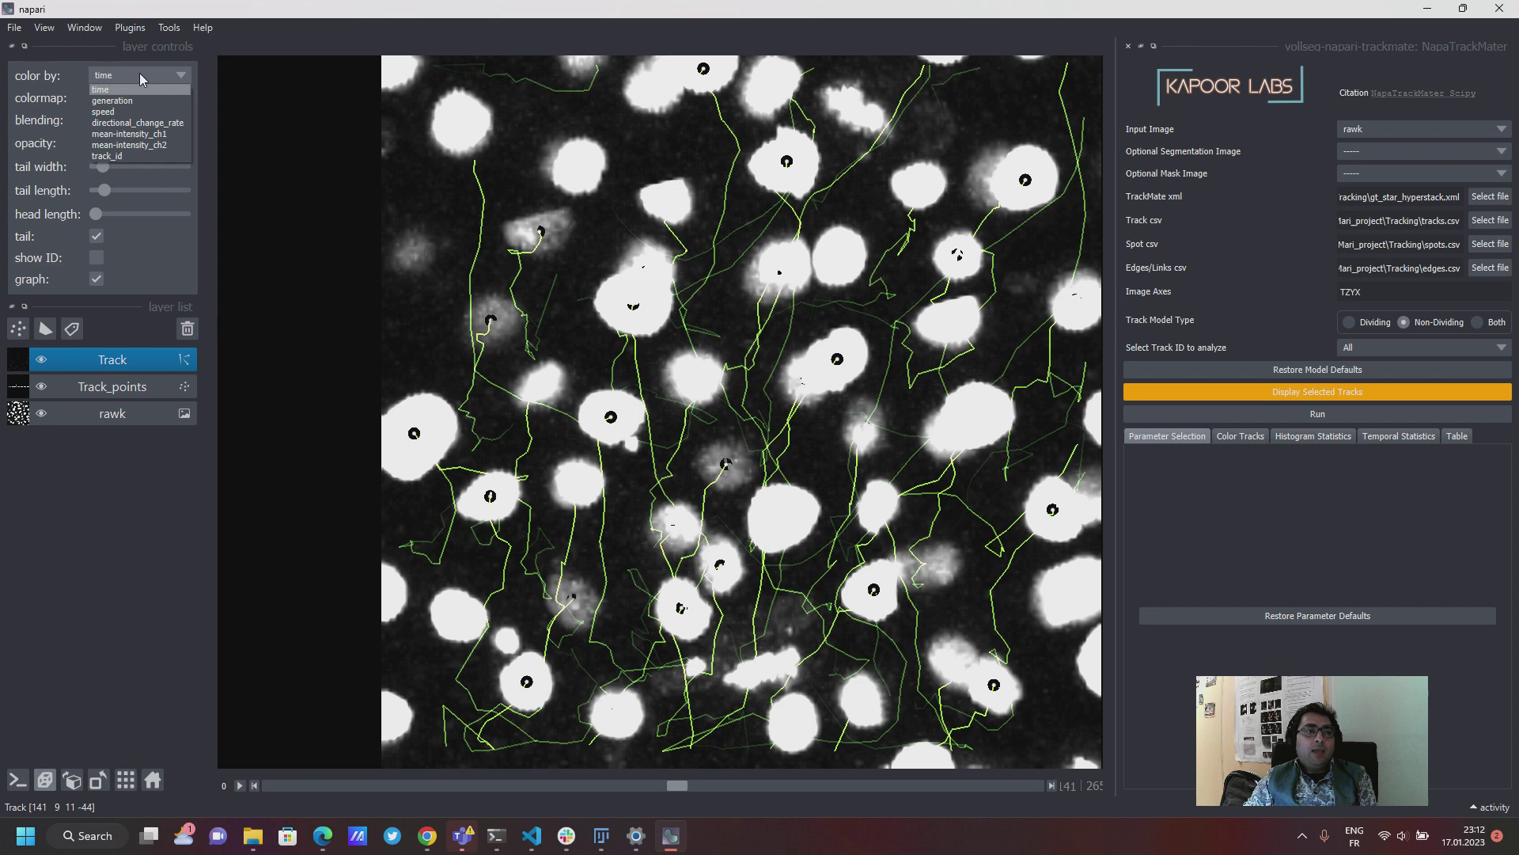
left_click(103, 111)
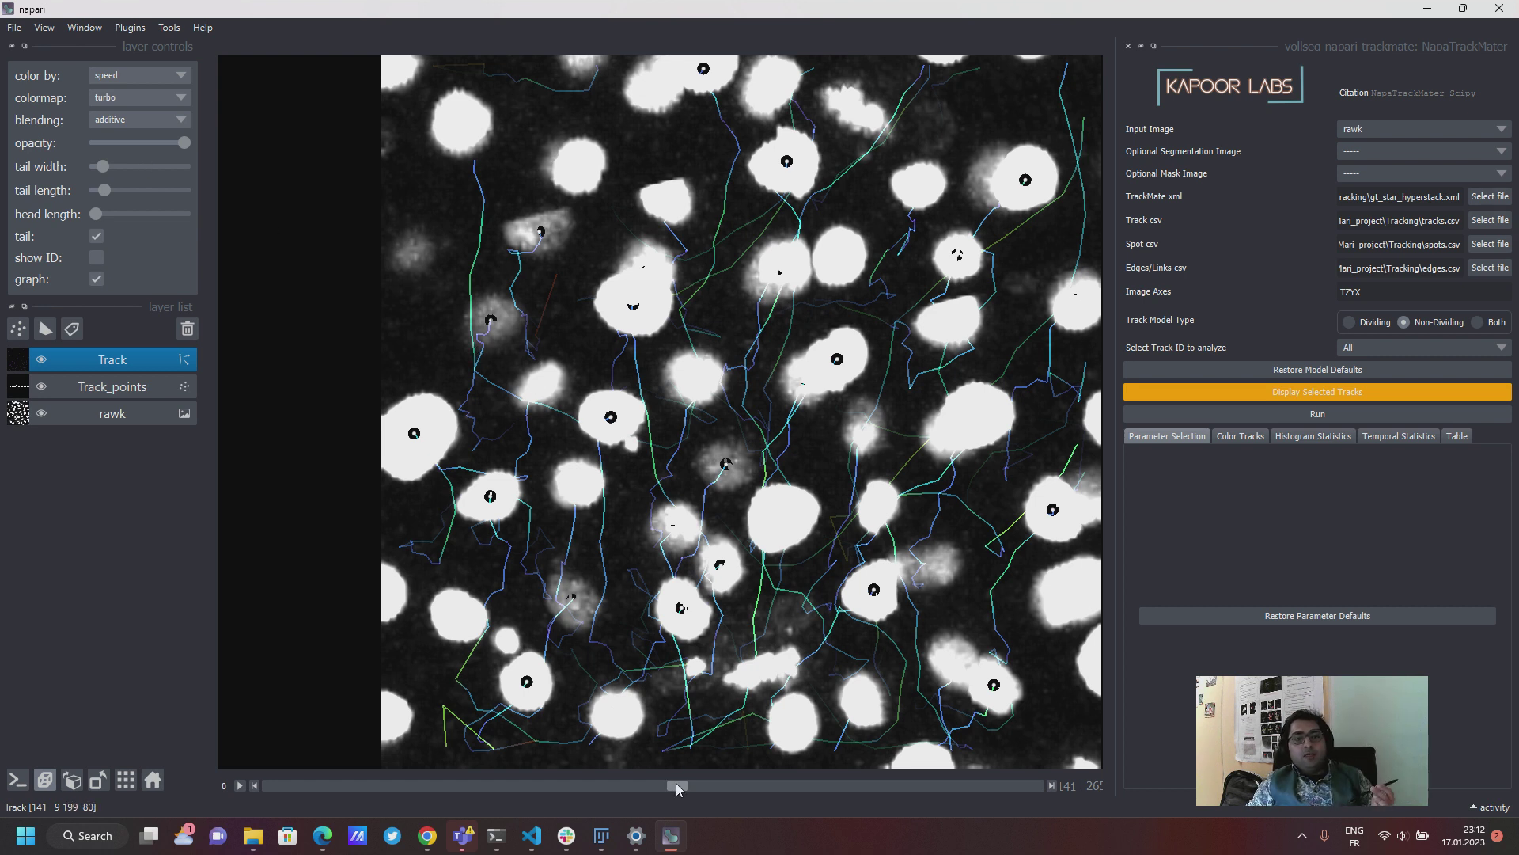
Advance to frame 158 and set the Track Model Type to Both
left_click_drag(677, 783, 1014, 783)
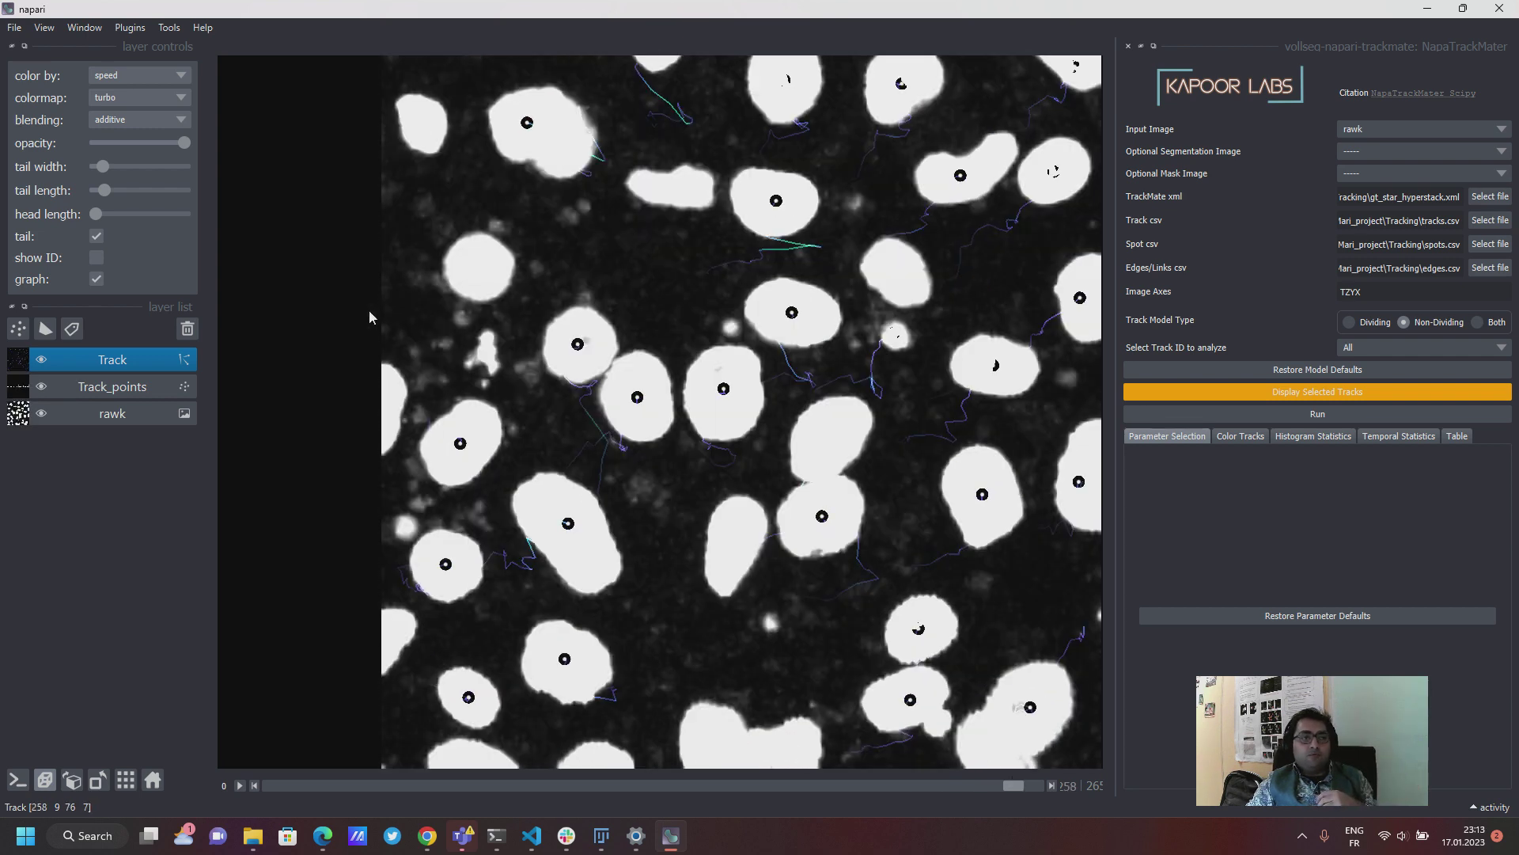
left_click(129, 80)
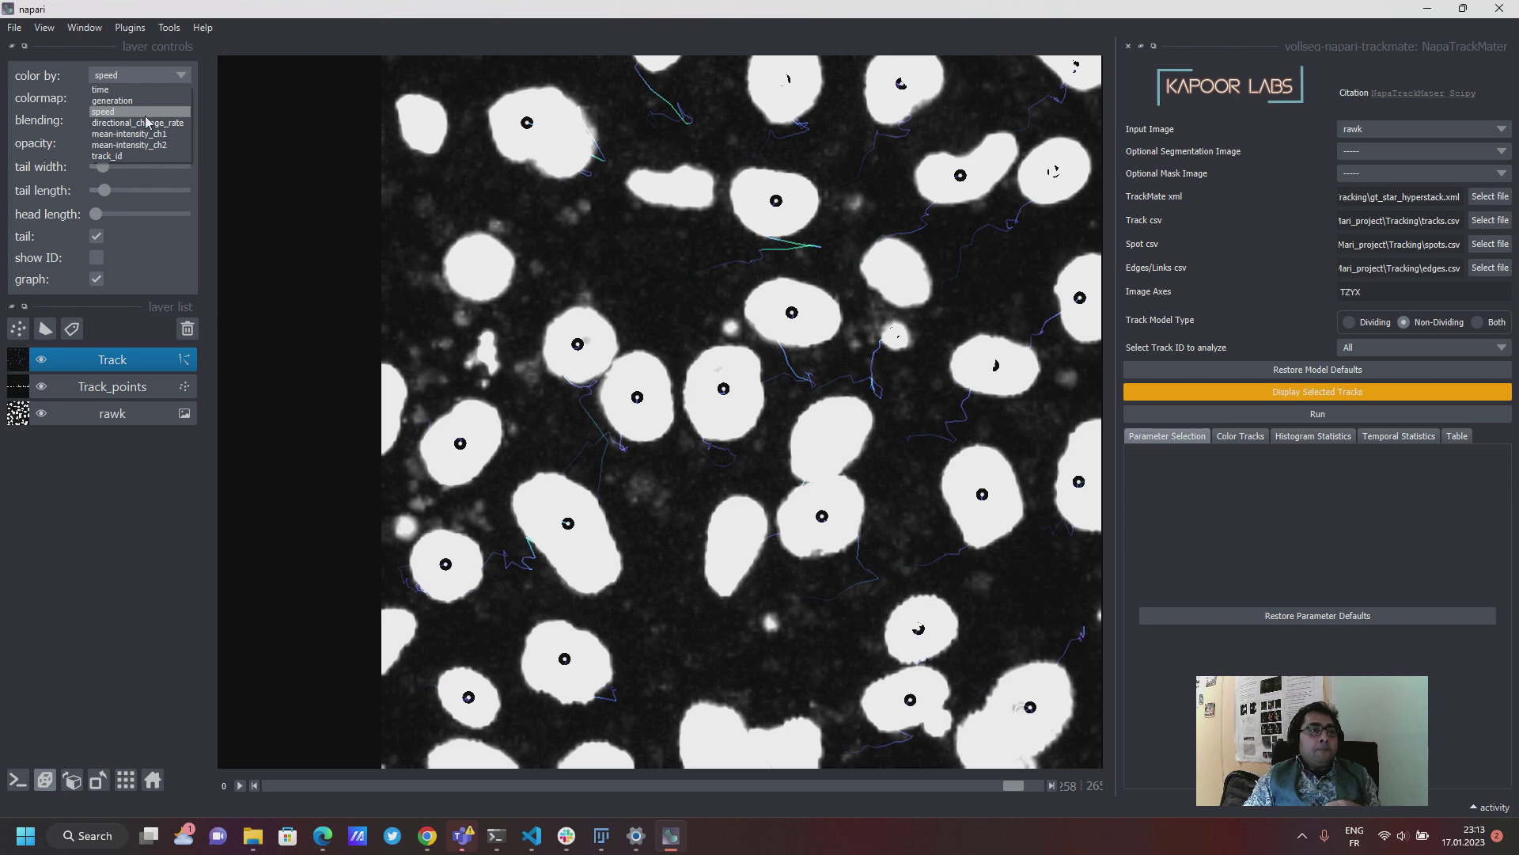
left_click(724, 218)
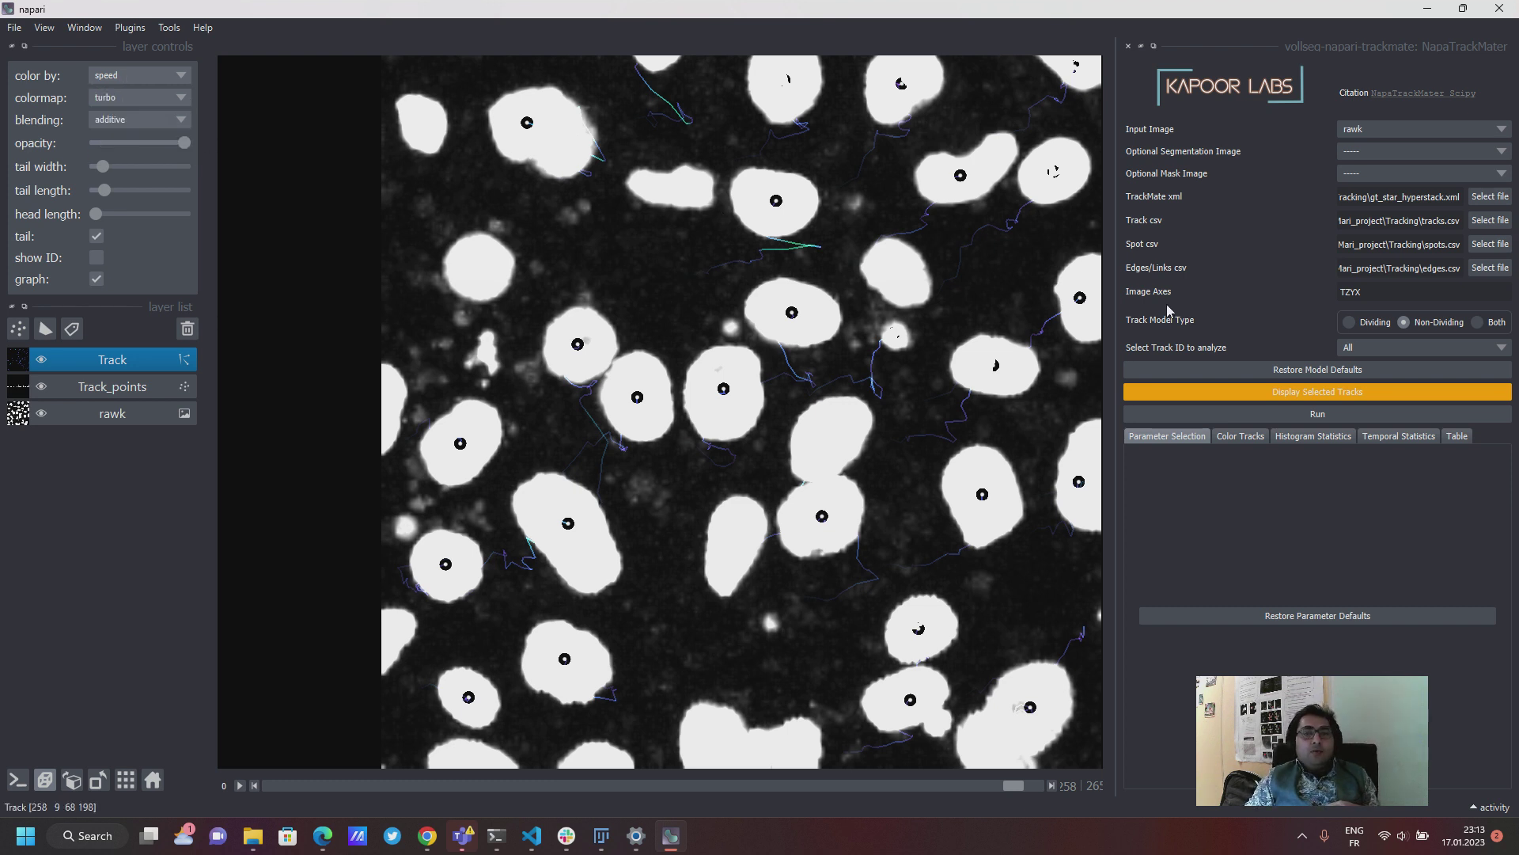
left_click(1478, 324)
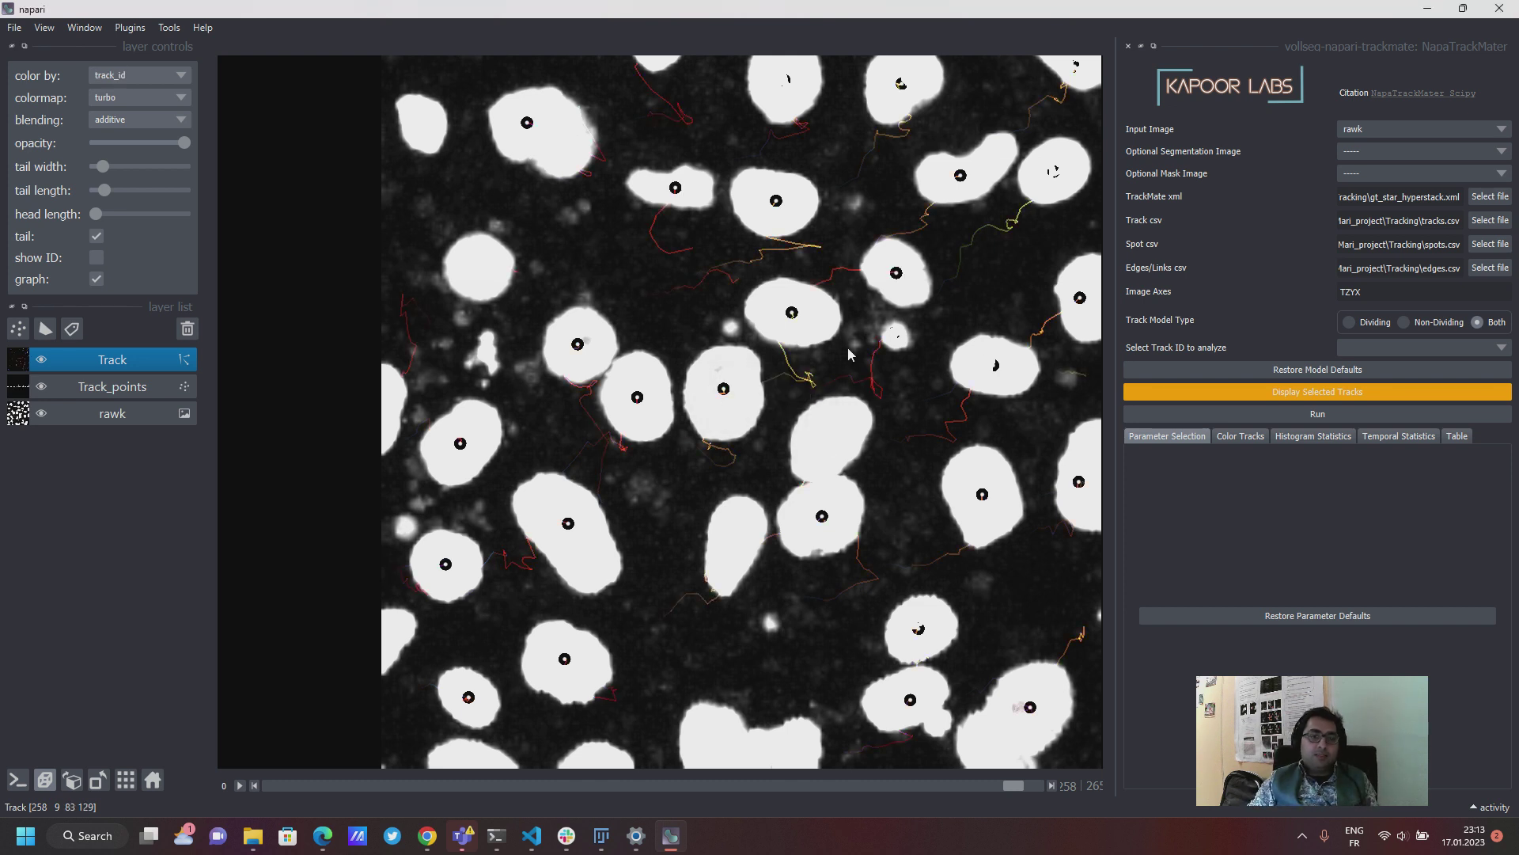
Colour the tracks by generation and scrub the time slider back to frame 51
left_click(134, 79)
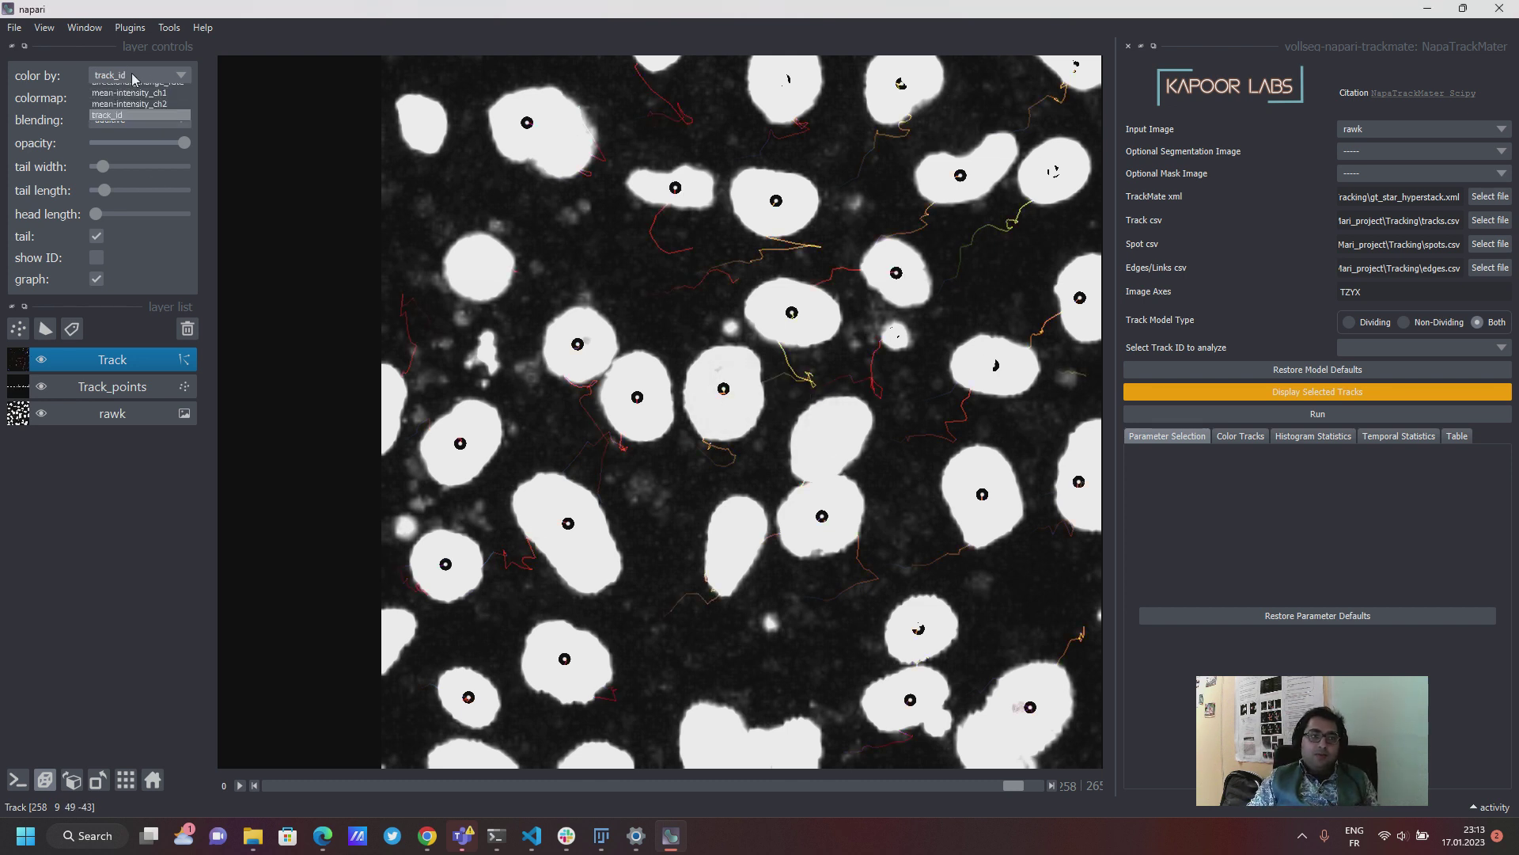
left_click(127, 99)
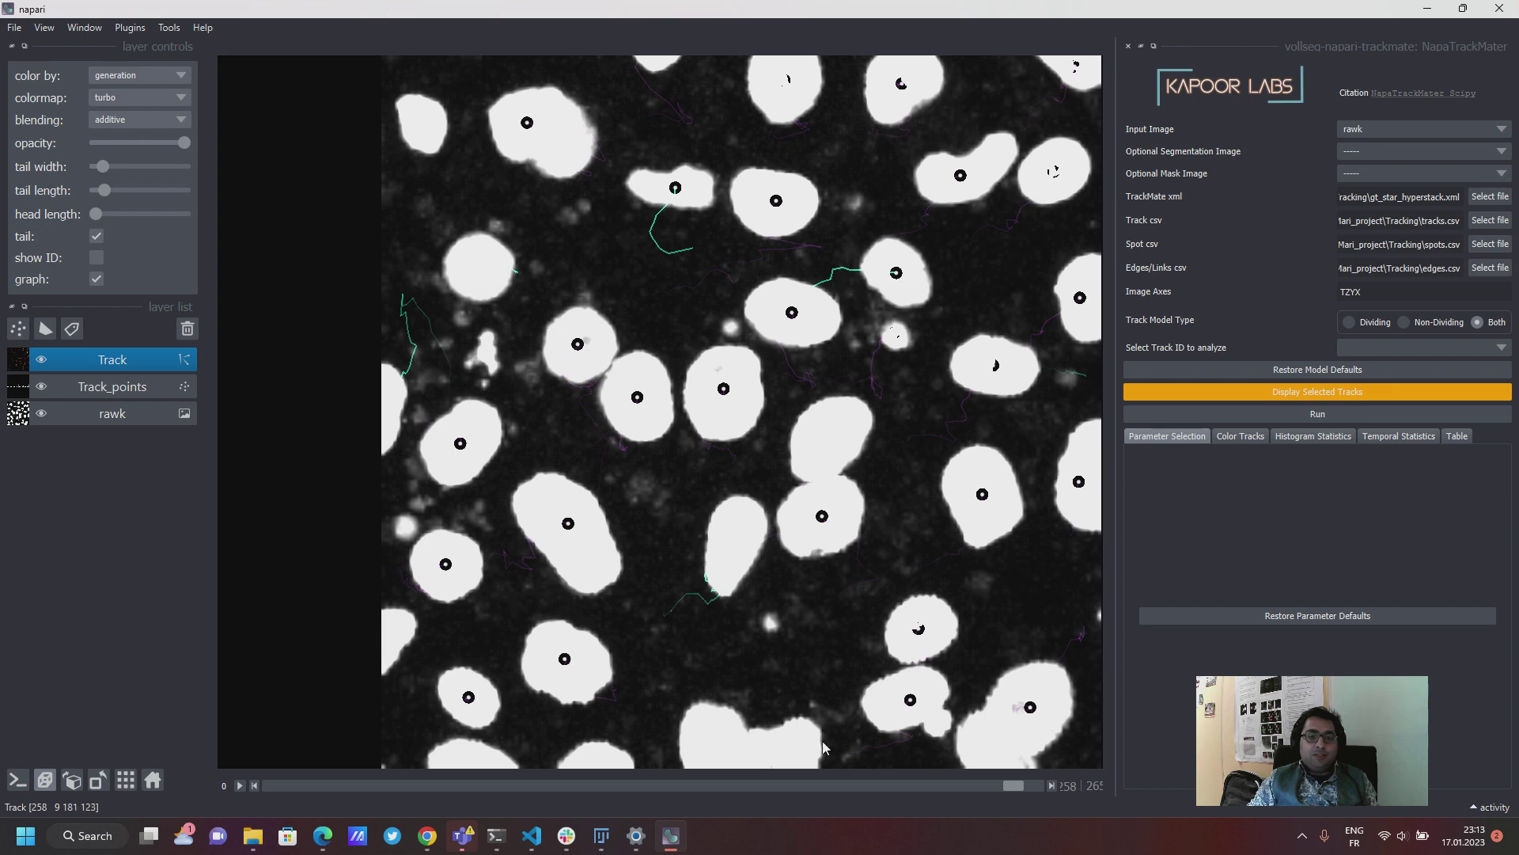
left_click_drag(799, 782, 653, 761)
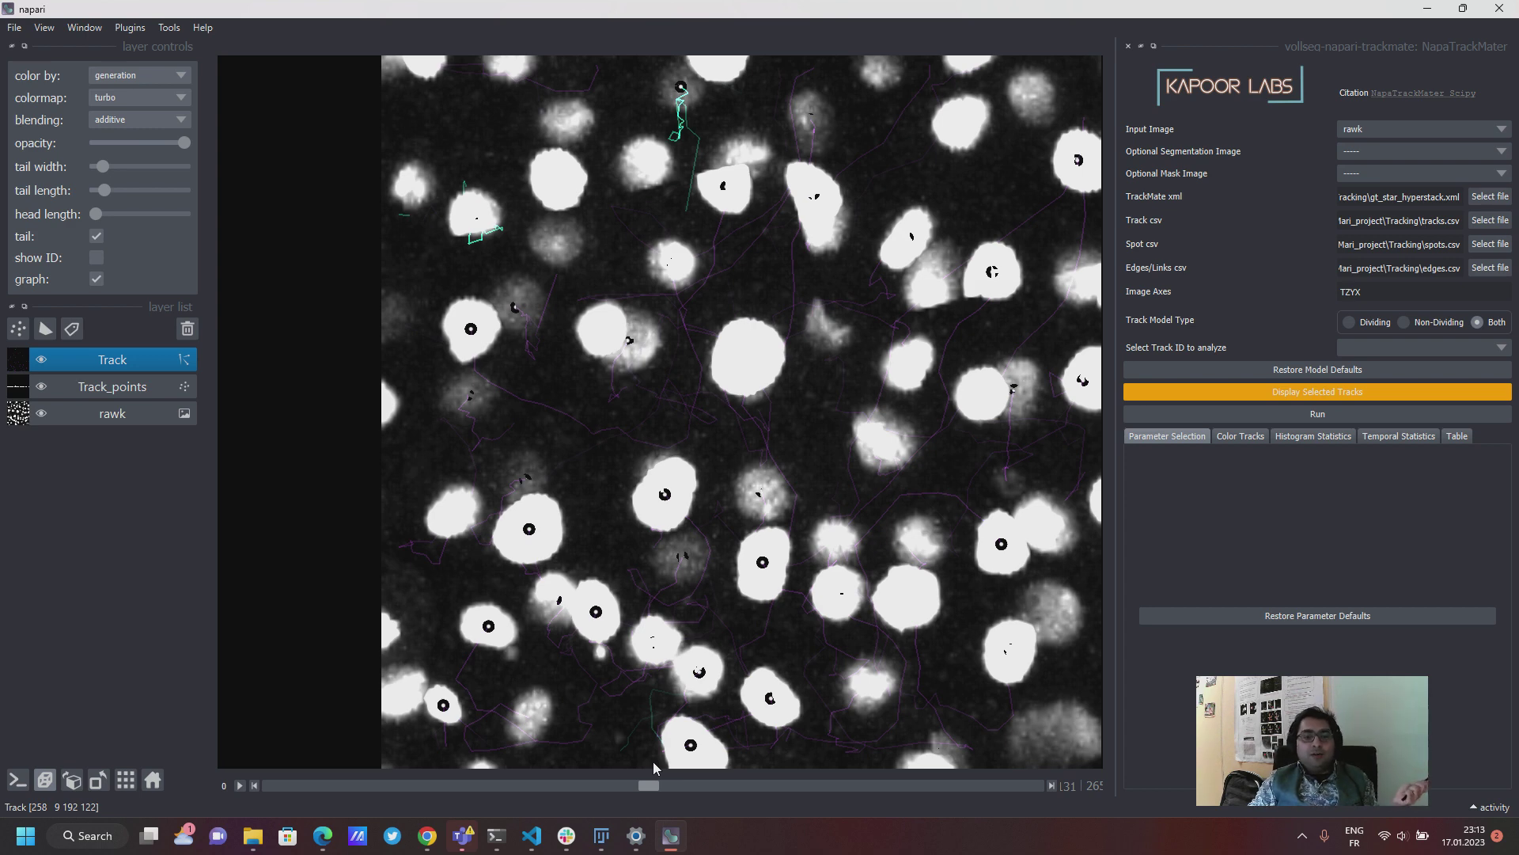
left_click_drag(654, 764, 497, 782)
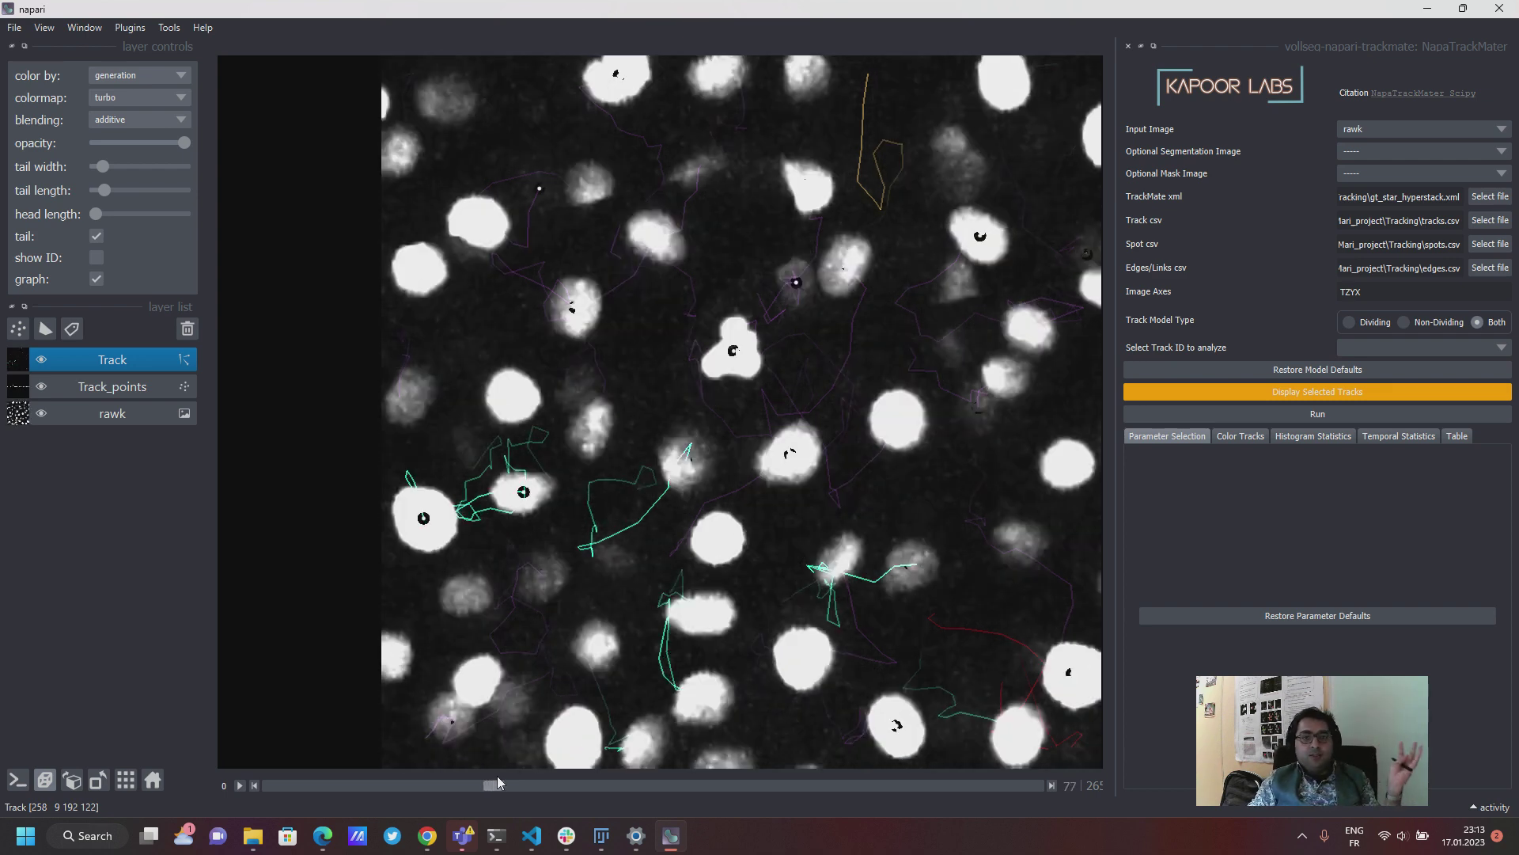
left_click_drag(497, 776, 420, 773)
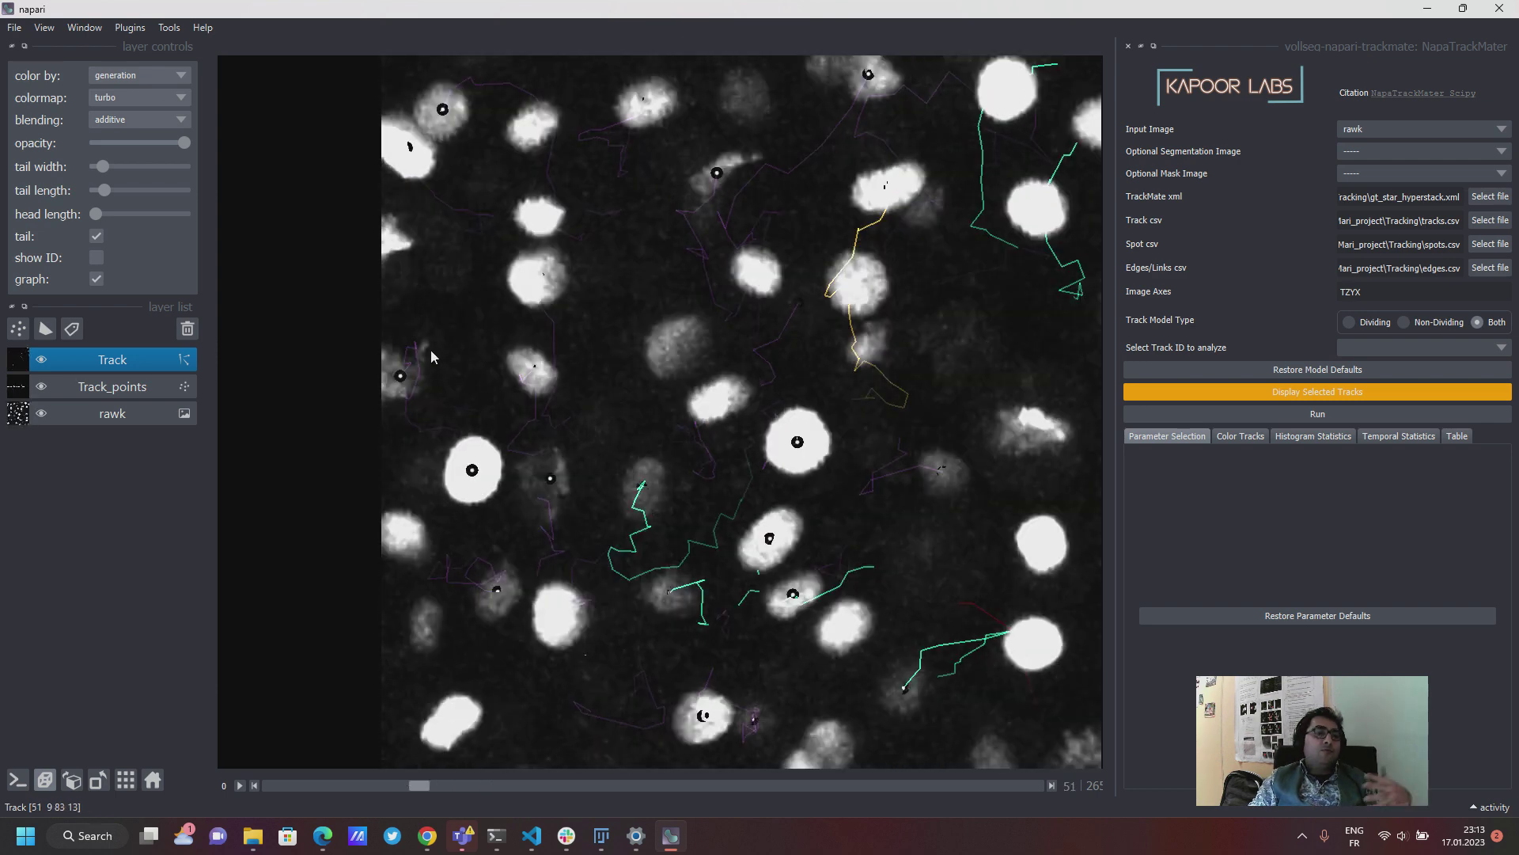
left_click(164, 77)
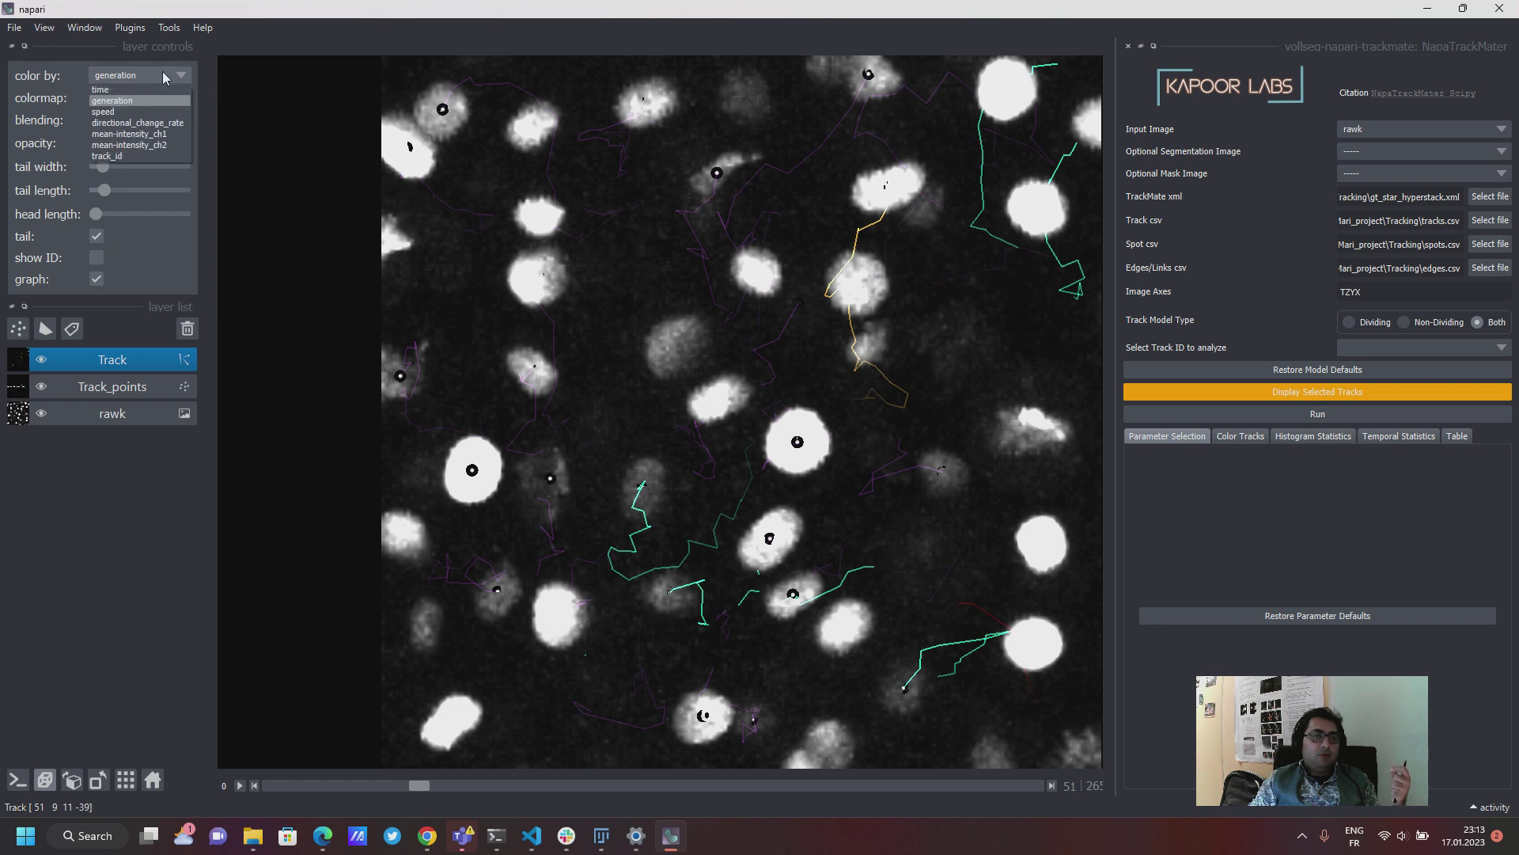
Colour tracks by speed, switch to the Dividing model and select track ID 10
left_click(134, 112)
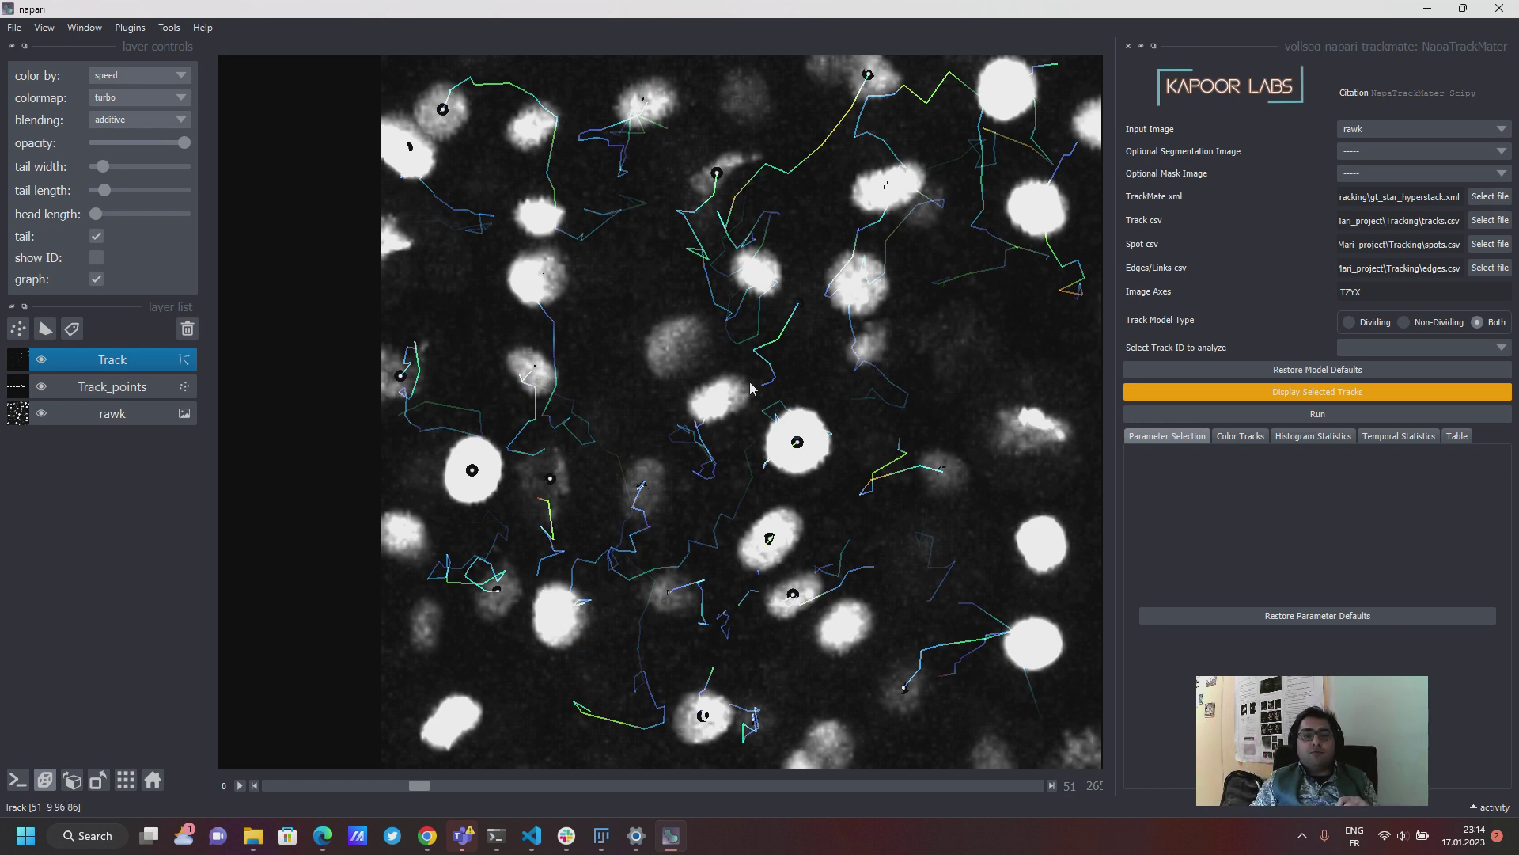
left_click(1349, 324)
left_click(1390, 349)
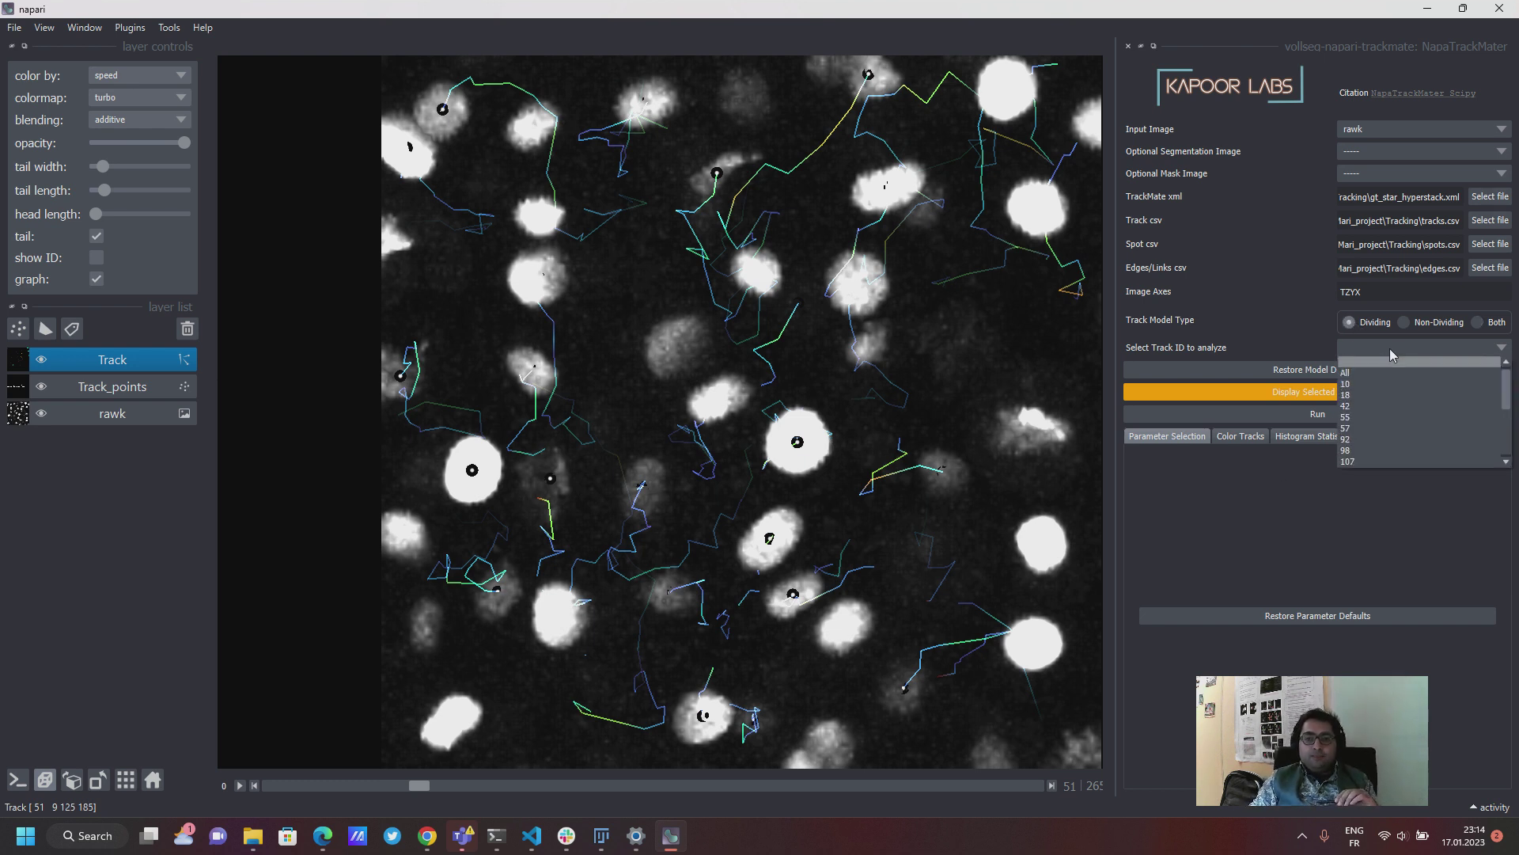
left_click(1371, 383)
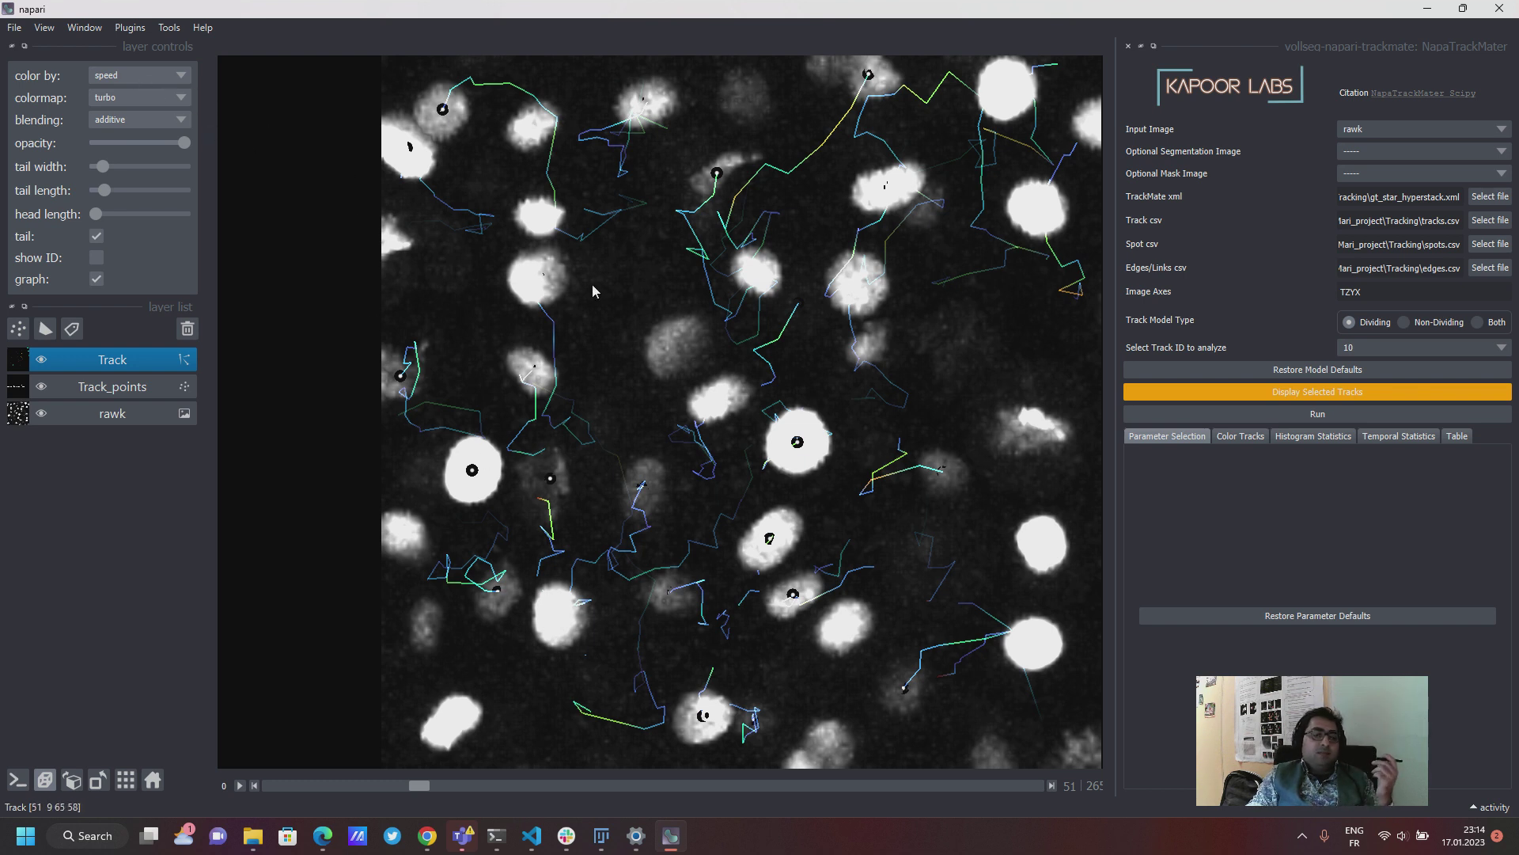
Display dividing track 10 alone, coloured by speed, and step through early frames to frame 21
left_click(1267, 393)
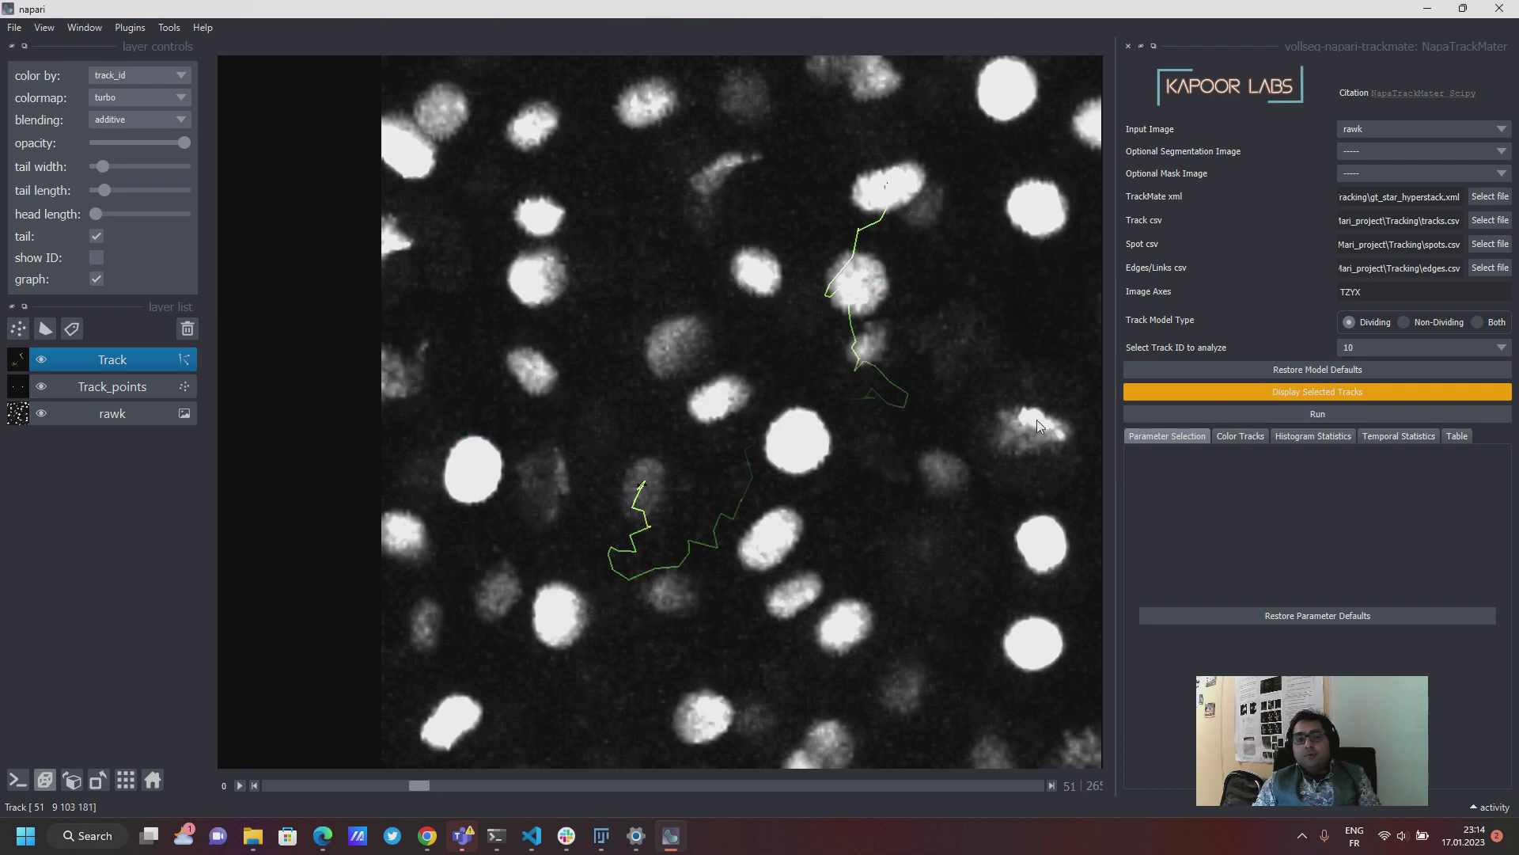
mouse_move(421, 781)
left_mouse_down()
mouse_move(269, 776)
mouse_move(400, 785)
left_mouse_up()
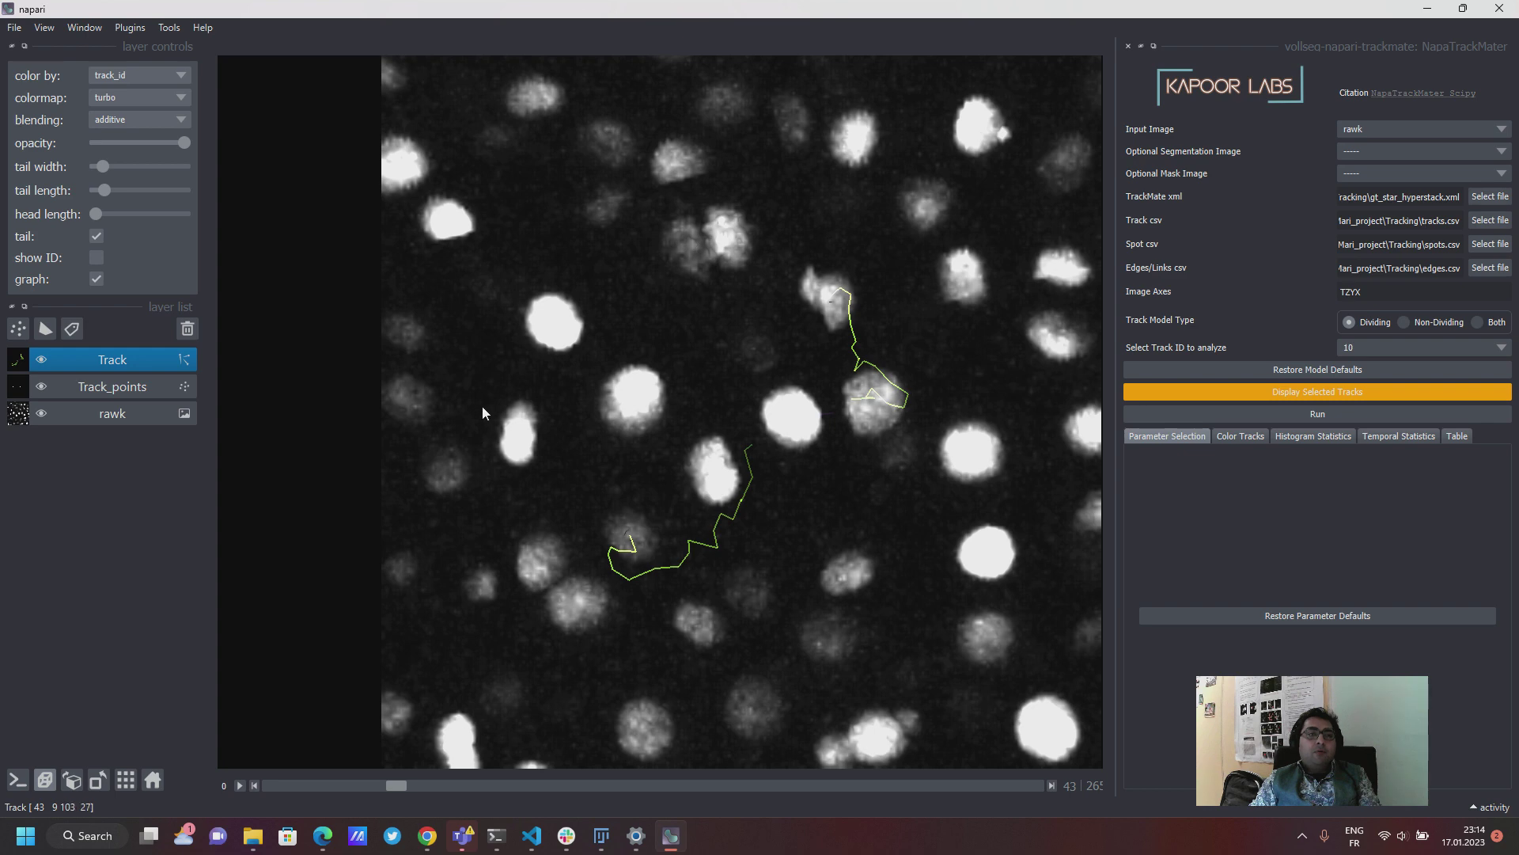
left_click(135, 74)
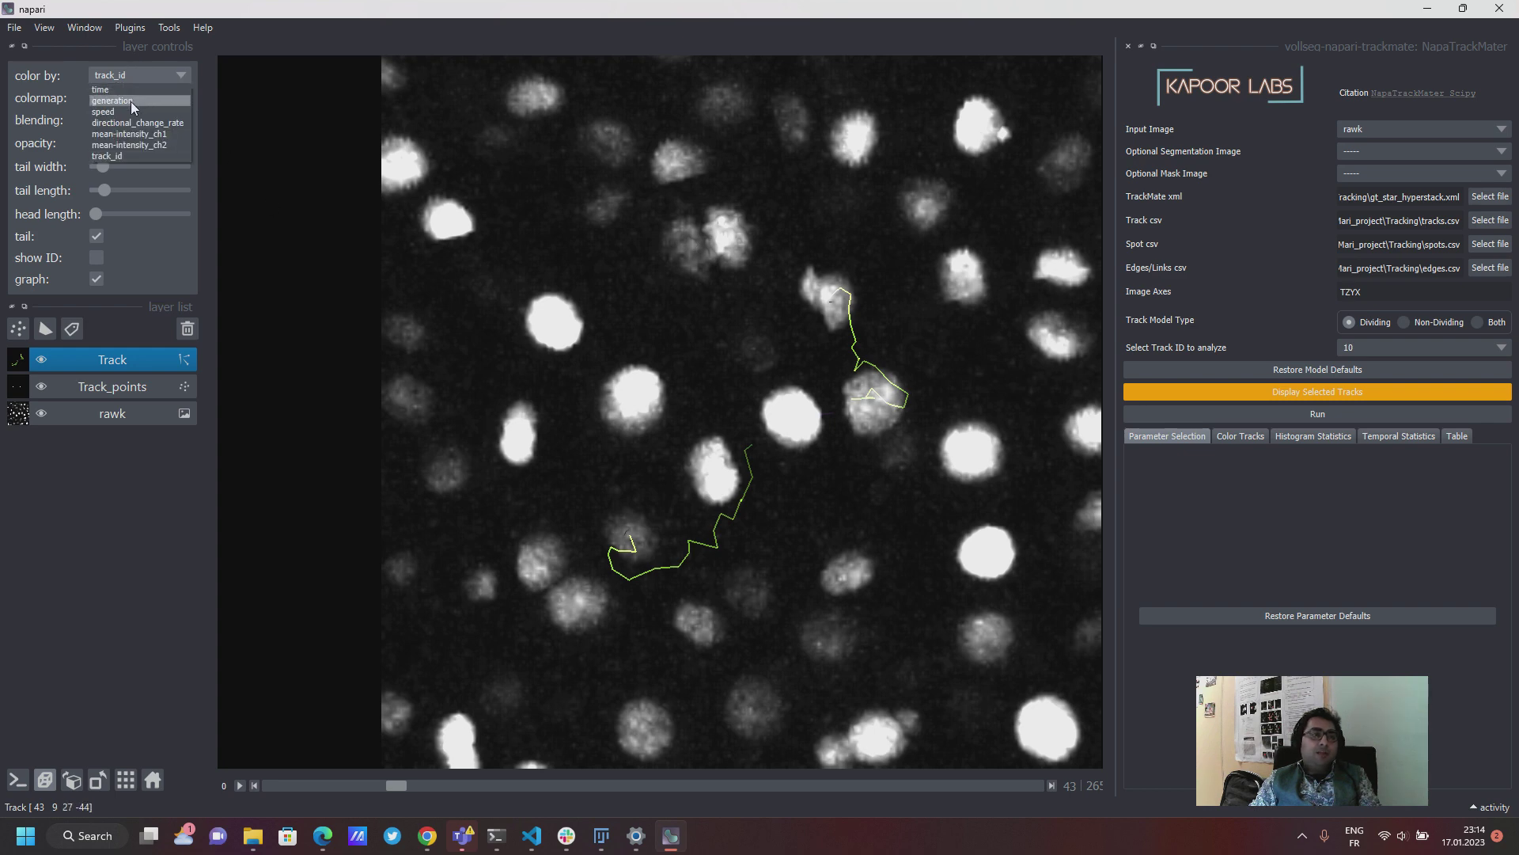
left_click(128, 108)
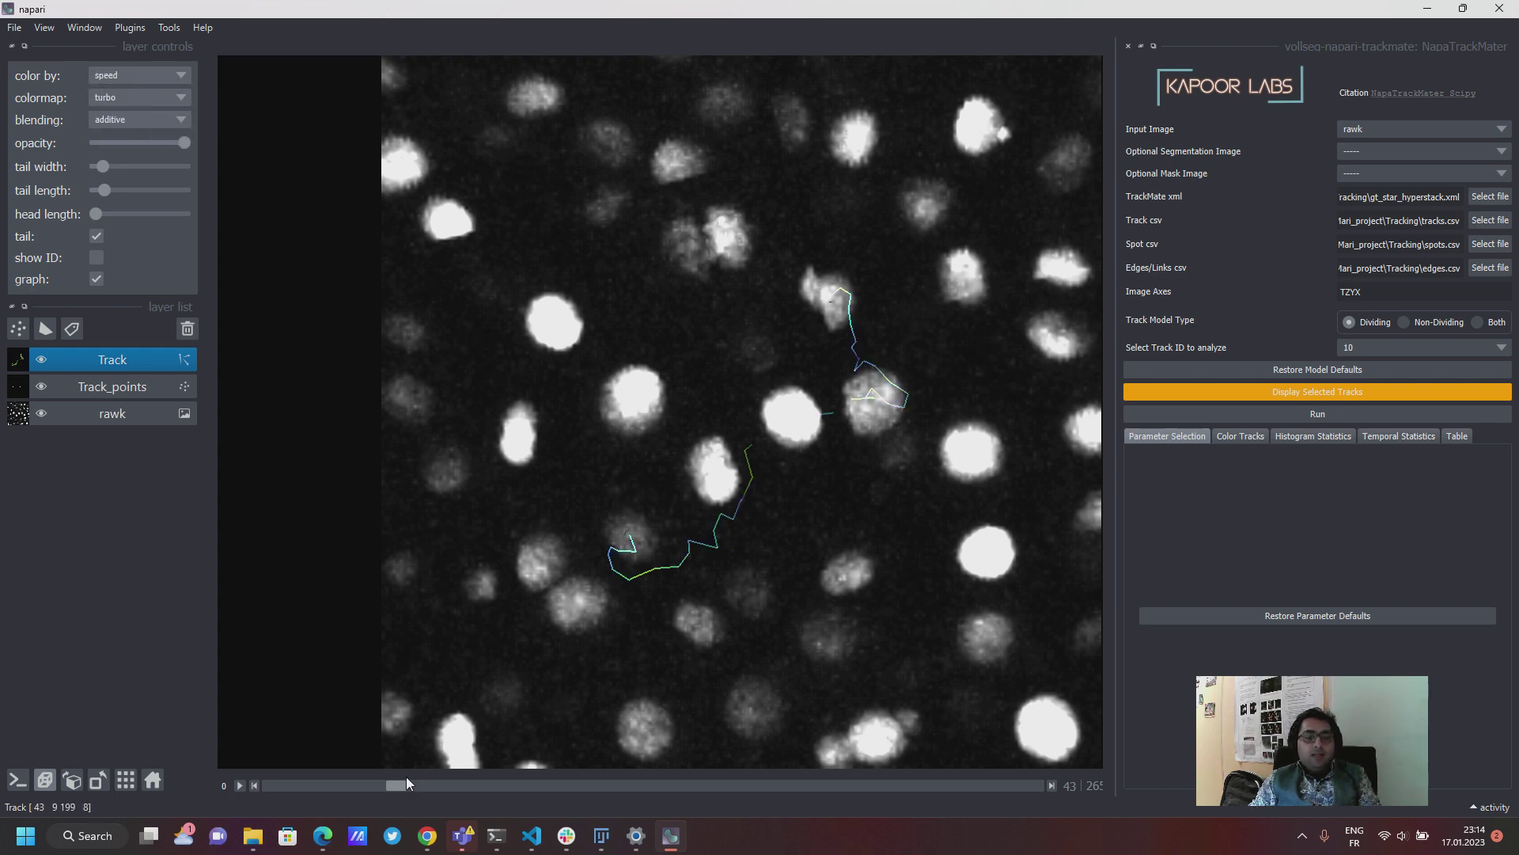
left_click_drag(397, 783, 350, 780)
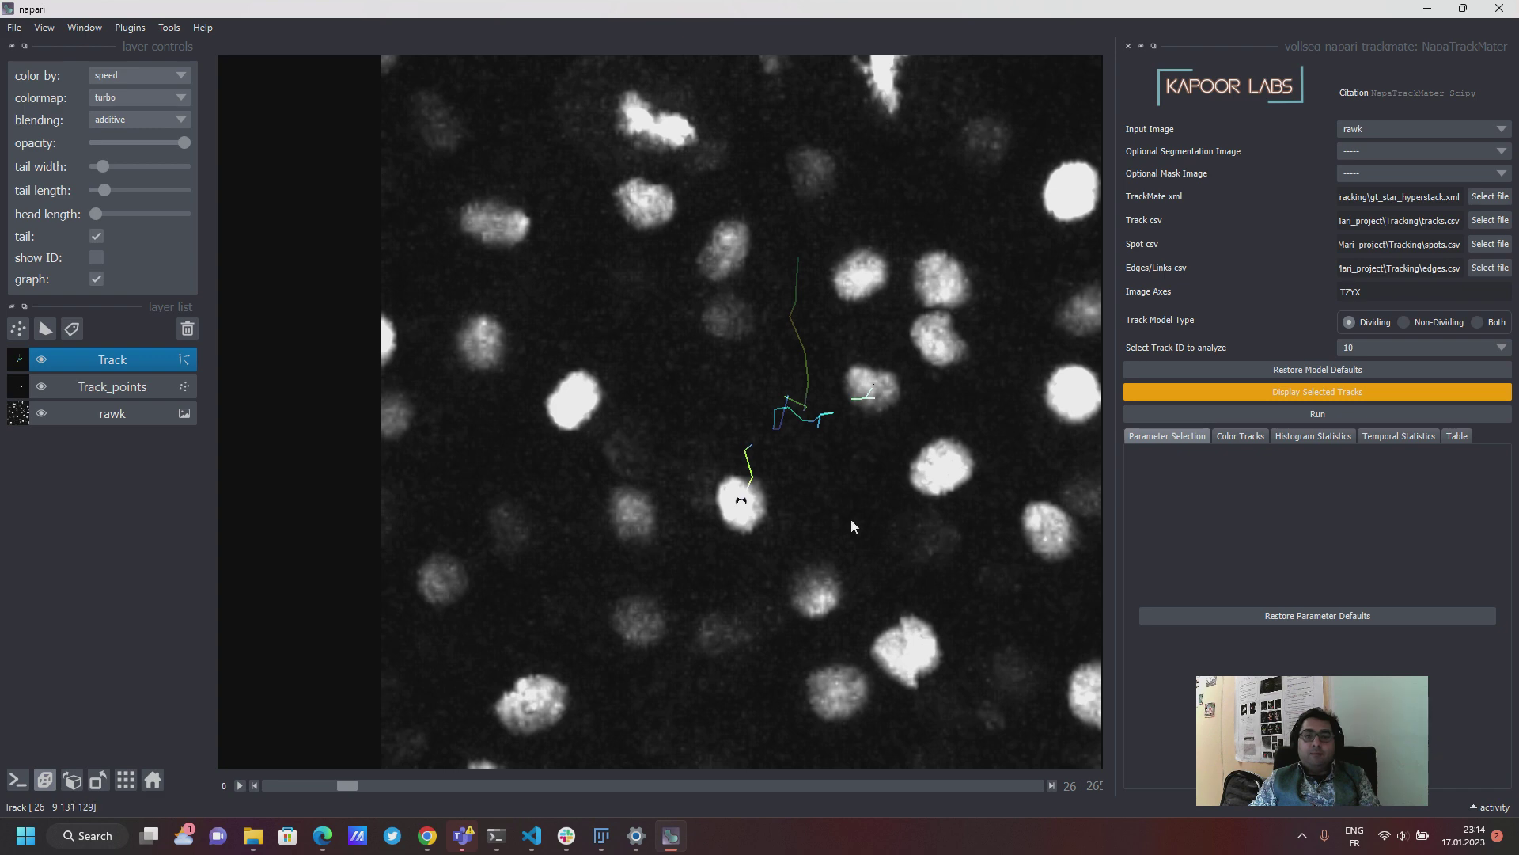
left_click_drag(364, 782, 329, 774)
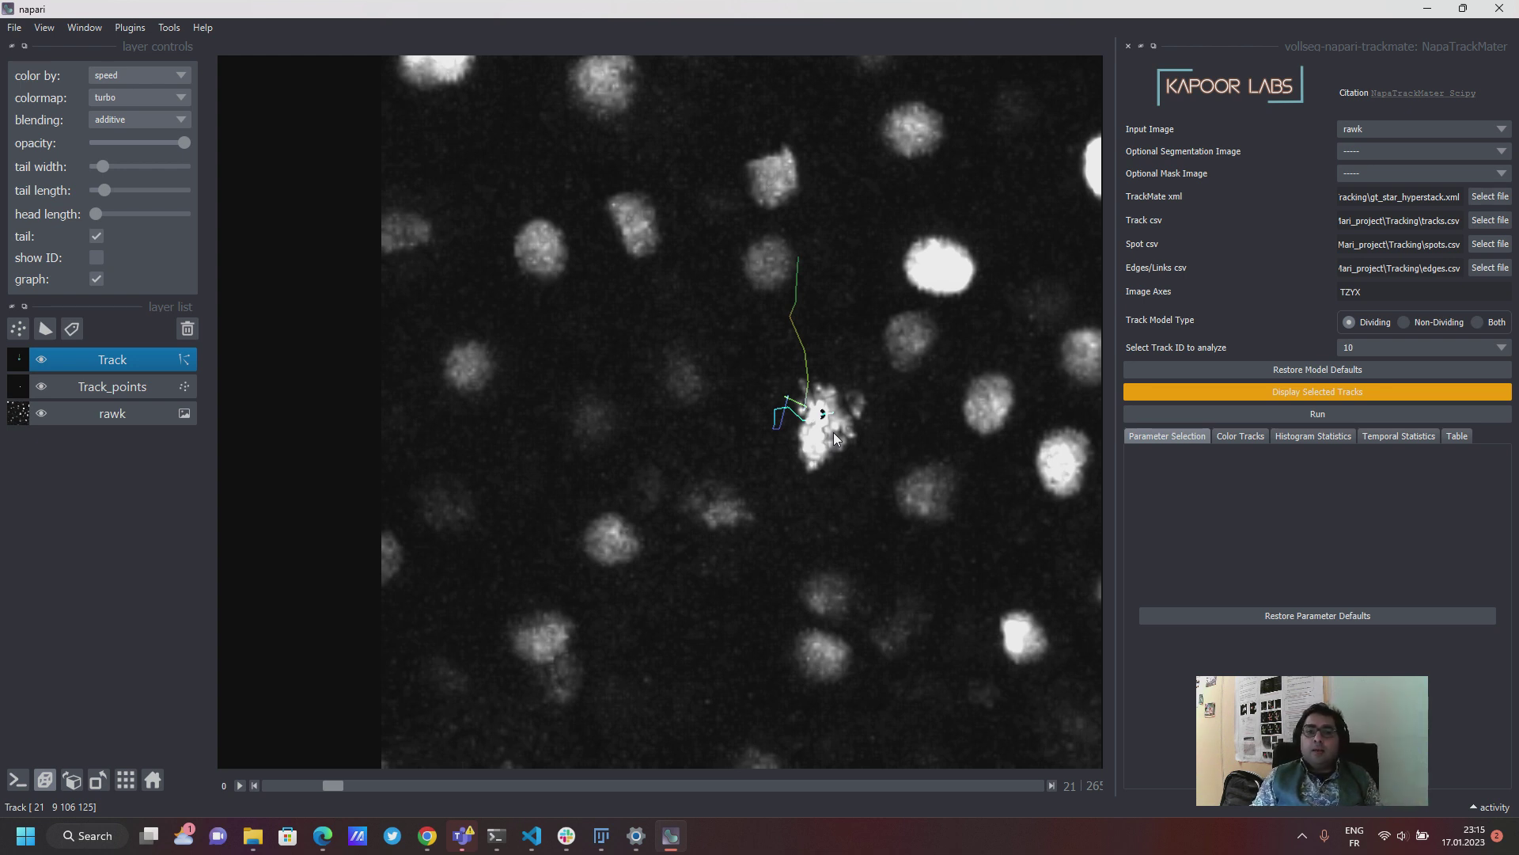
Switch the NapaTrackMater panel to its Table tab for dividing track 10, still empty
left_click(1464, 436)
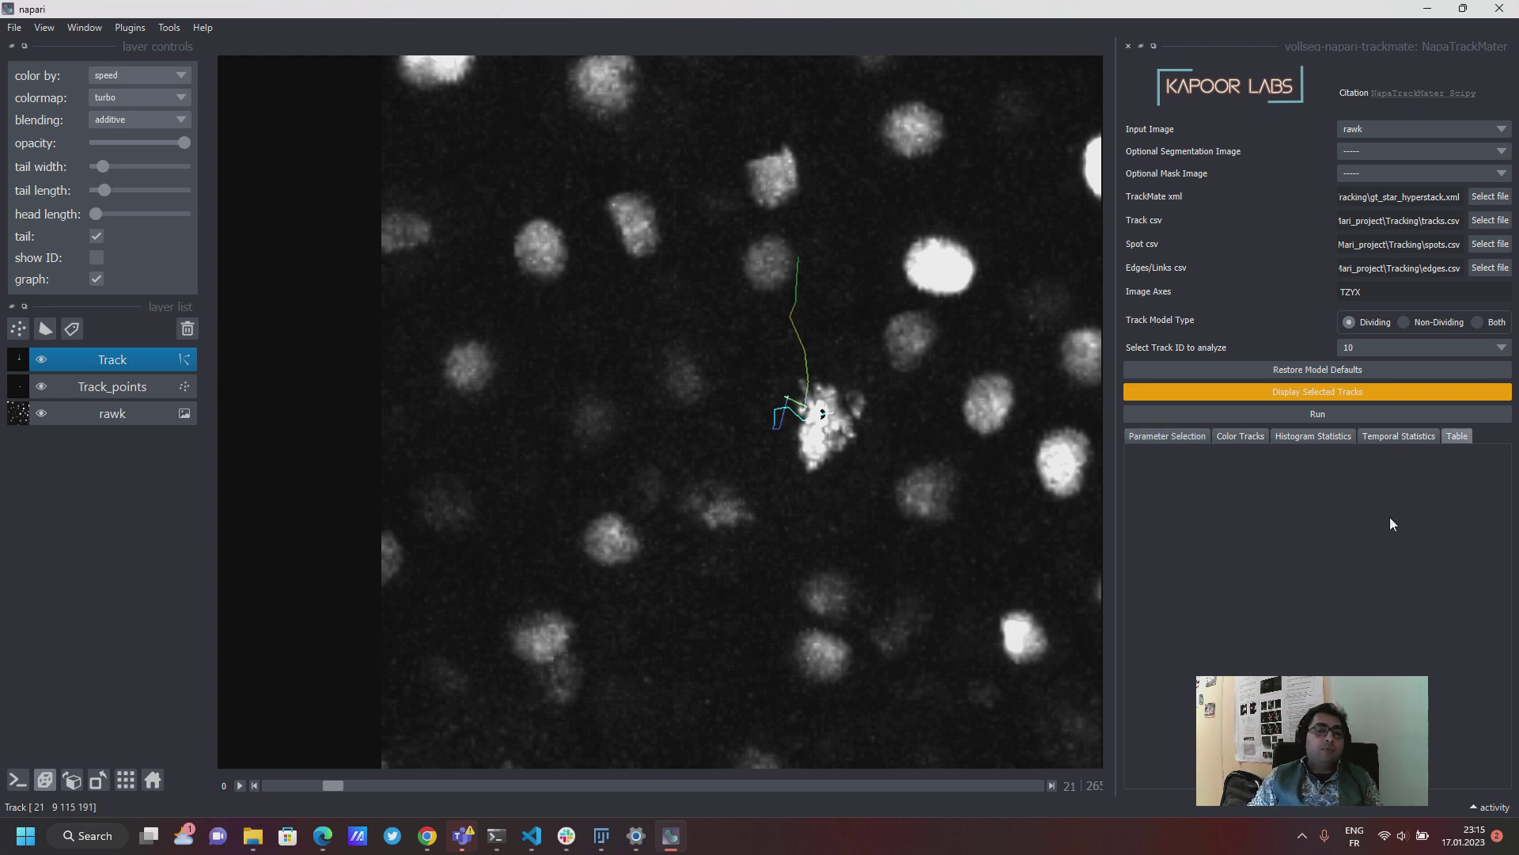